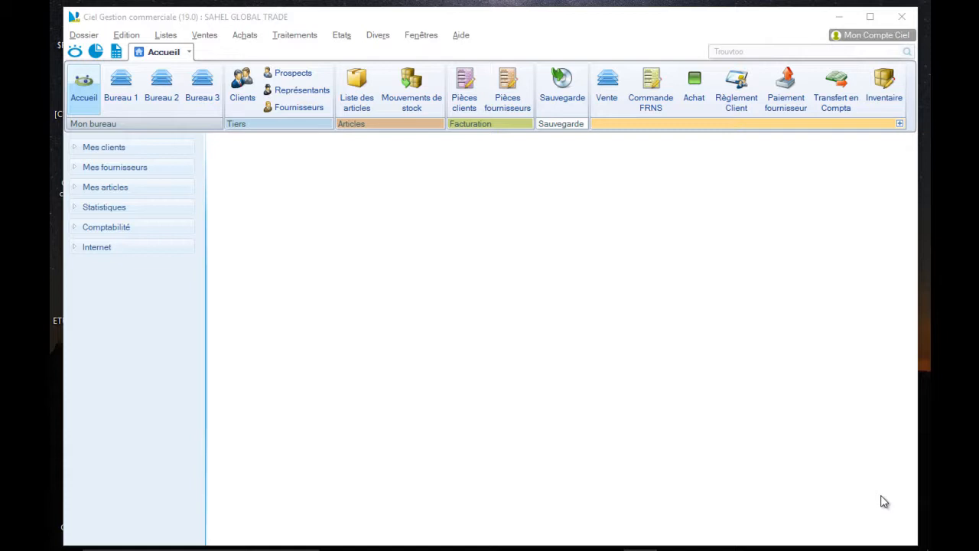
# Switch to Word, review the list of base data starting with Articles-Familles, and return to Ciel Gestion commerciale
pyautogui.moveTo(657, 547)
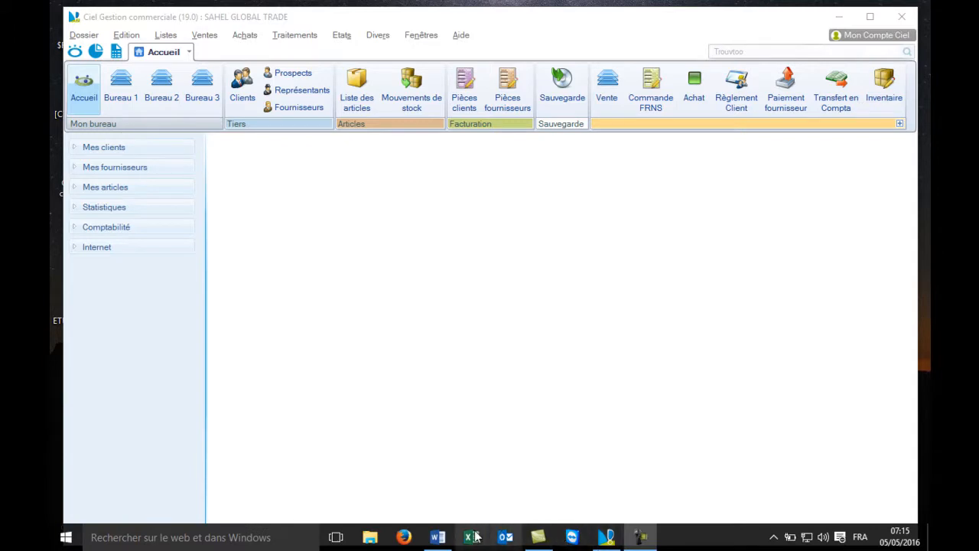
pyautogui.moveTo(446, 540)
pyautogui.click(454, 489)
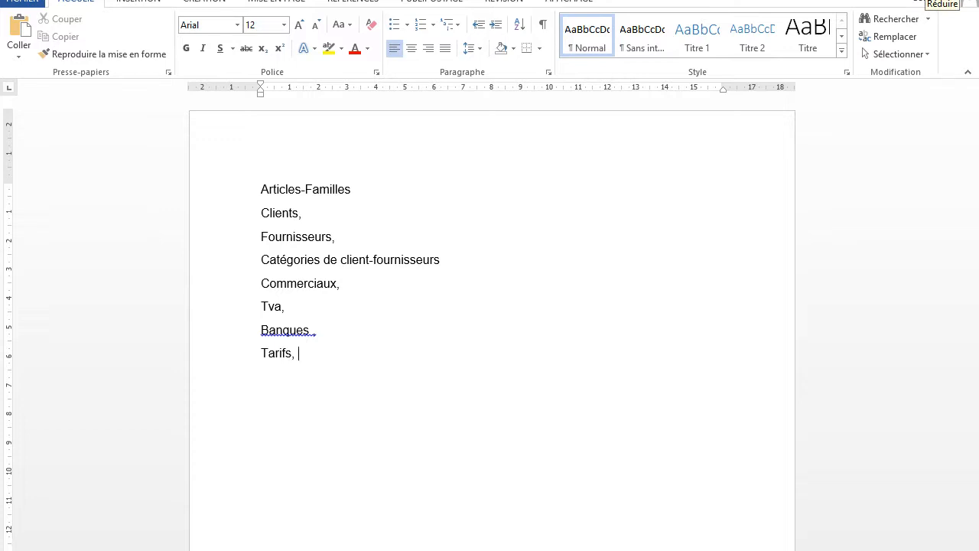
pyautogui.click(922, 2)
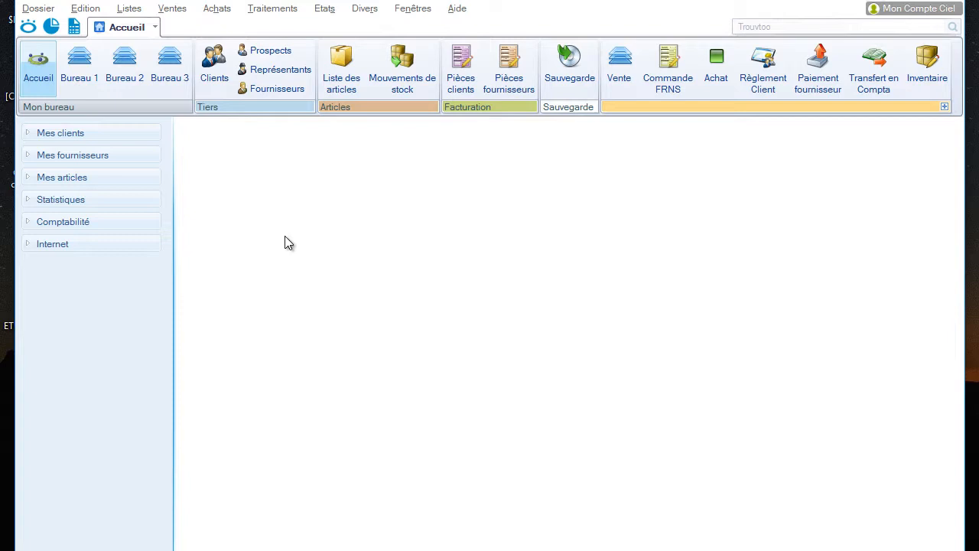
# Delete the item Article Divers from the article list and close the list
pyautogui.click(342, 61)
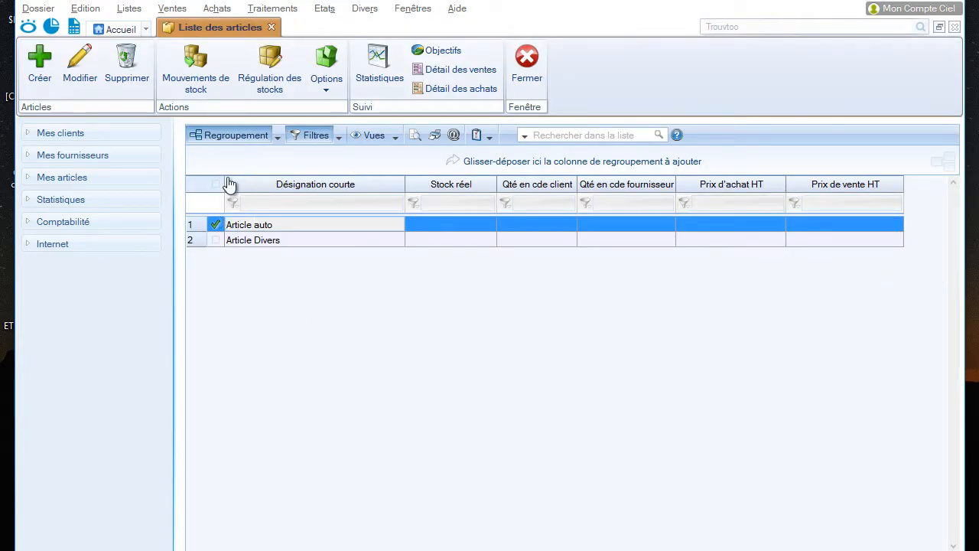
pyautogui.click(215, 240)
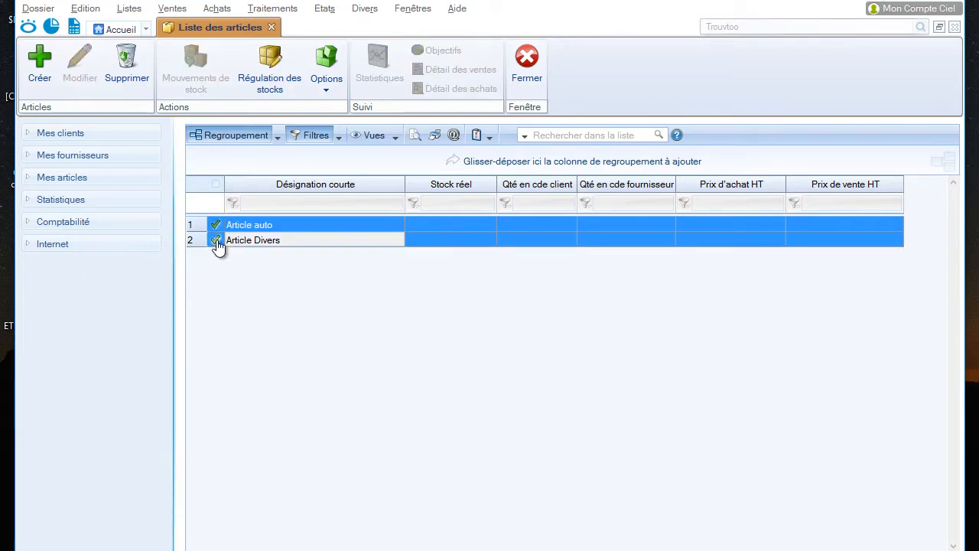
pyautogui.click(271, 251)
pyautogui.click(215, 240)
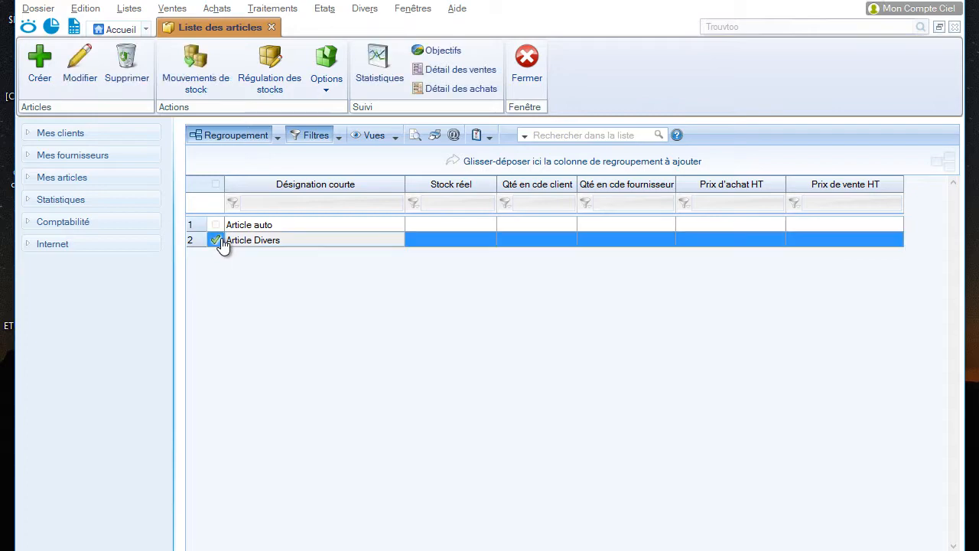
pyautogui.click(128, 70)
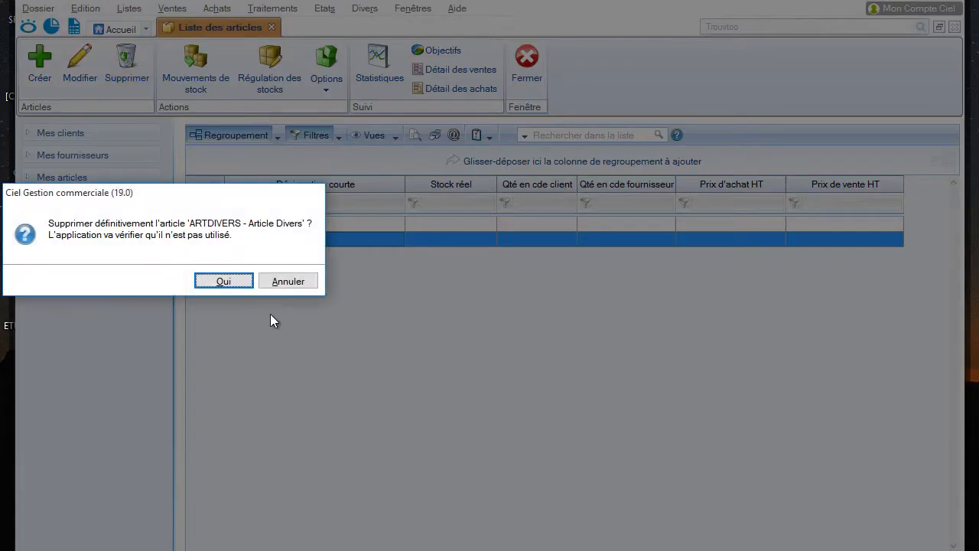
pyautogui.click(223, 280)
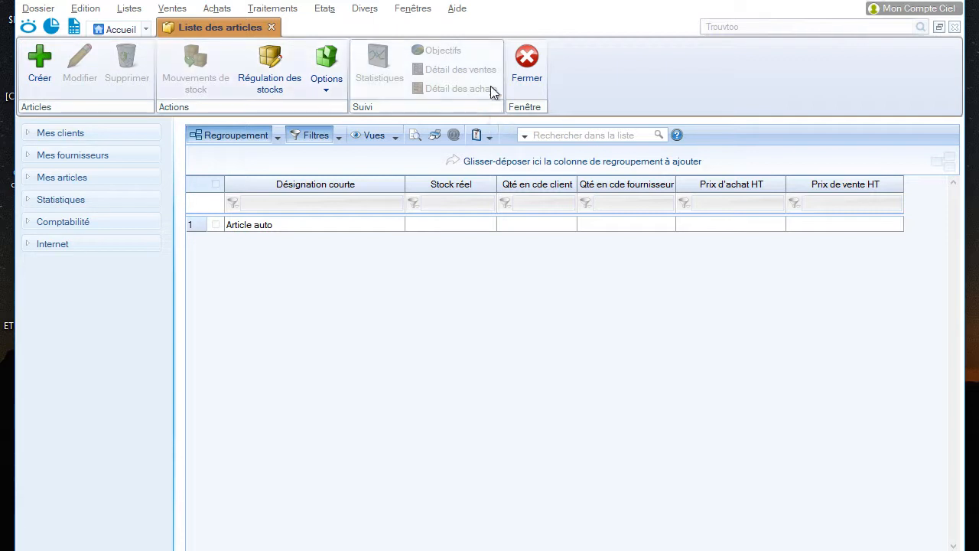
pyautogui.click(523, 73)
pyautogui.click(359, 61)
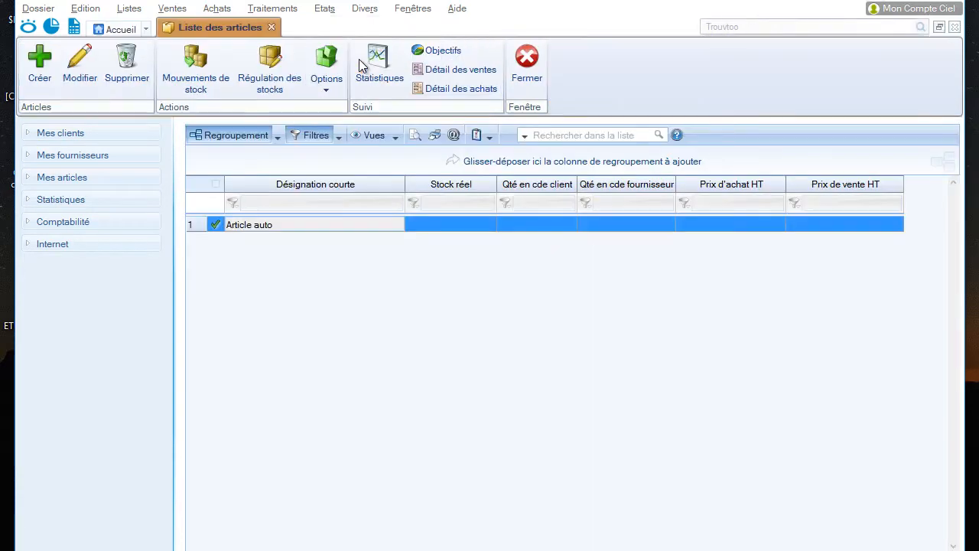
pyautogui.click(46, 63)
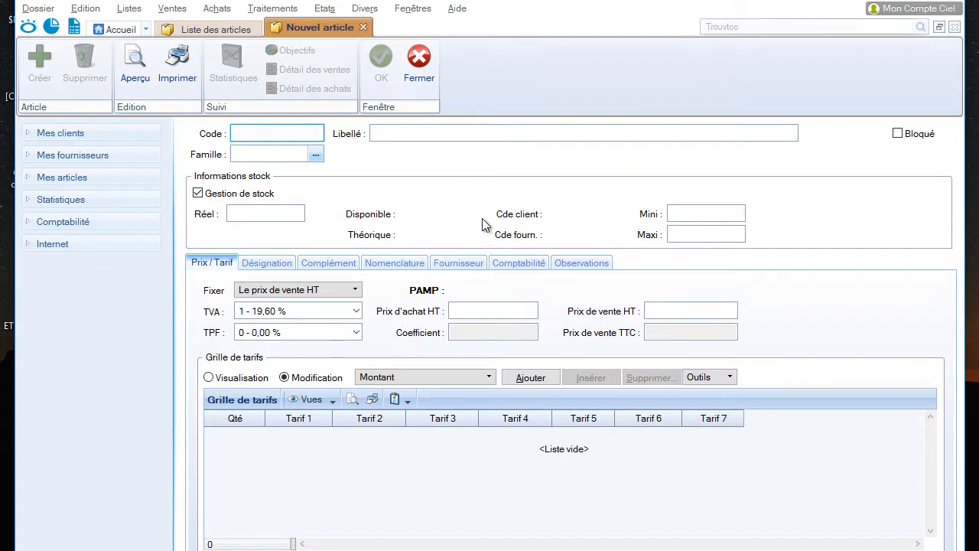
pyautogui.click(419, 62)
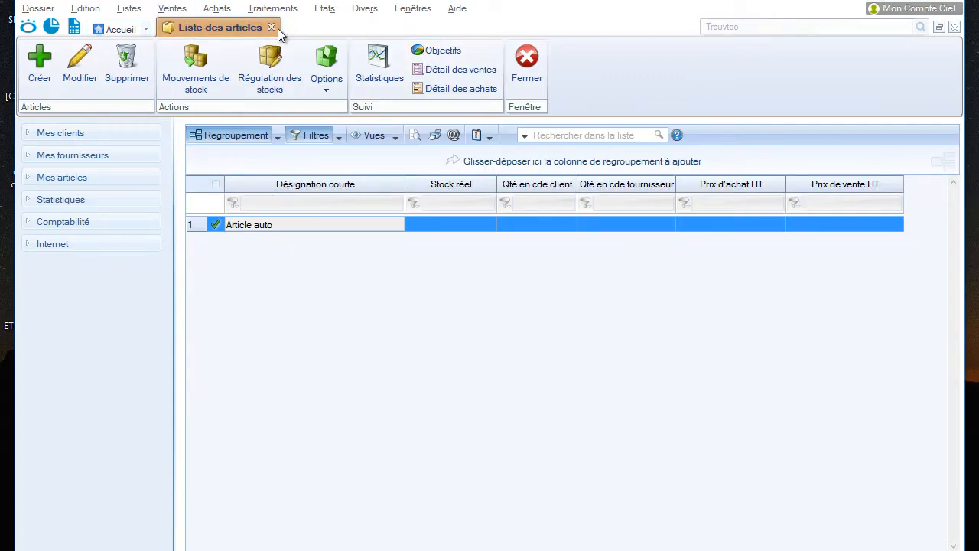
pyautogui.click(272, 29)
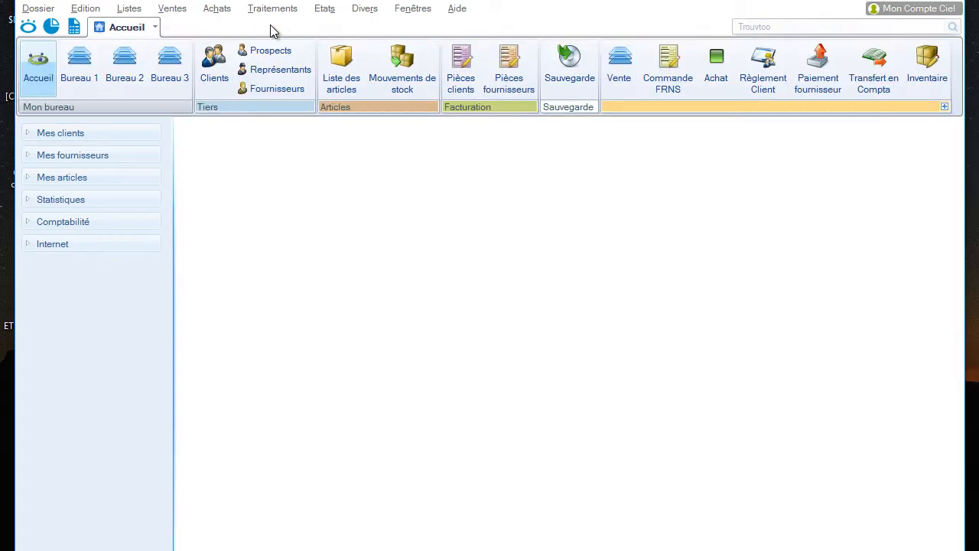
# Start a new article family and give it the code MAT_INF
pyautogui.click(127, 9)
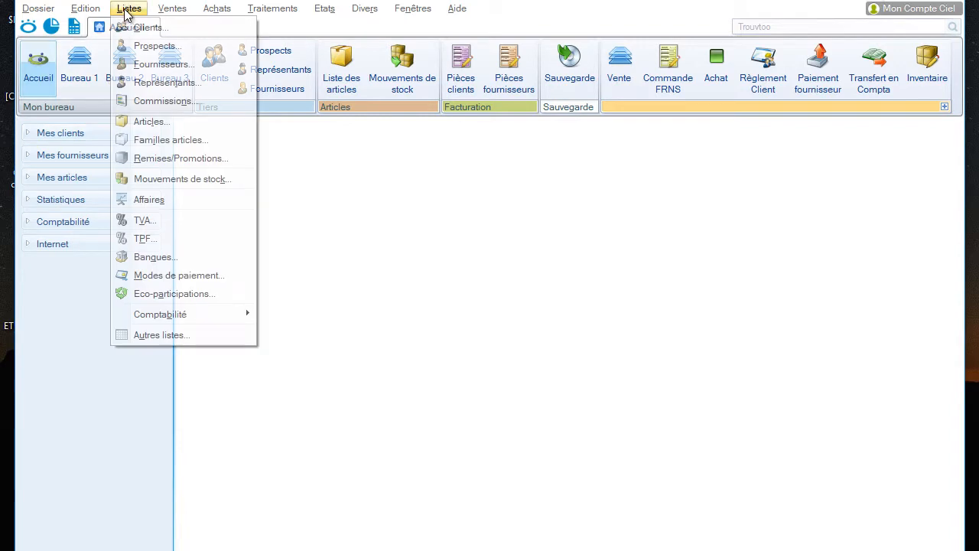
pyautogui.click(200, 145)
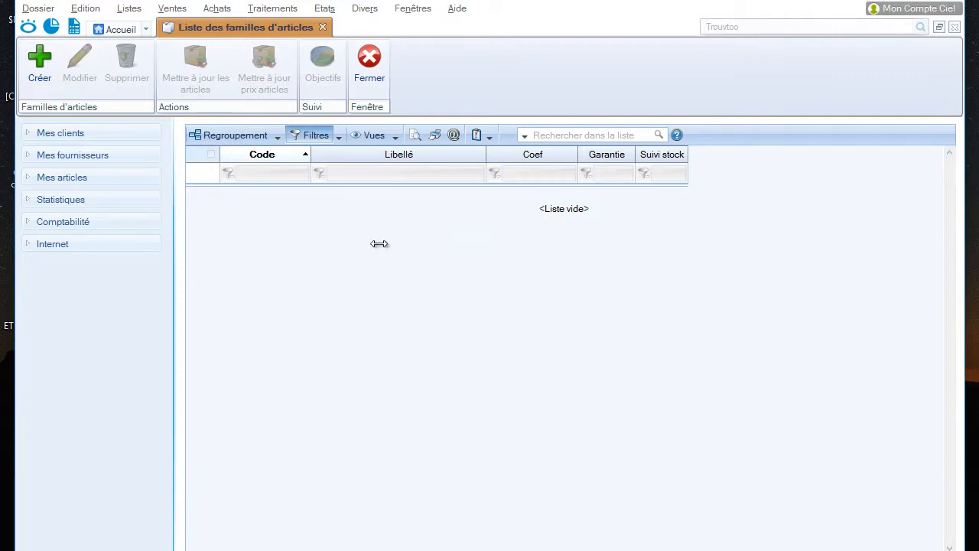
pyautogui.click(40, 63)
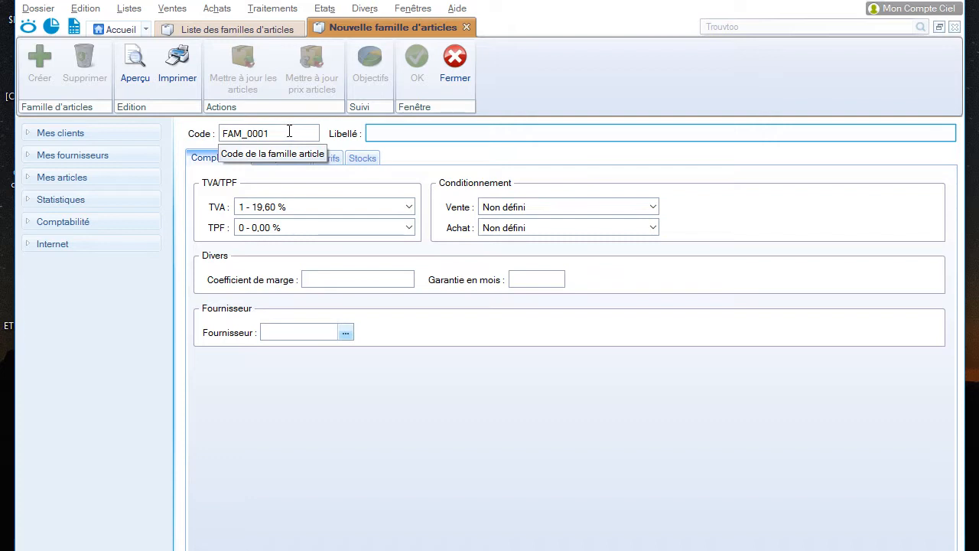
pyautogui.moveTo(289, 133); pyautogui.dragTo(224, 136)
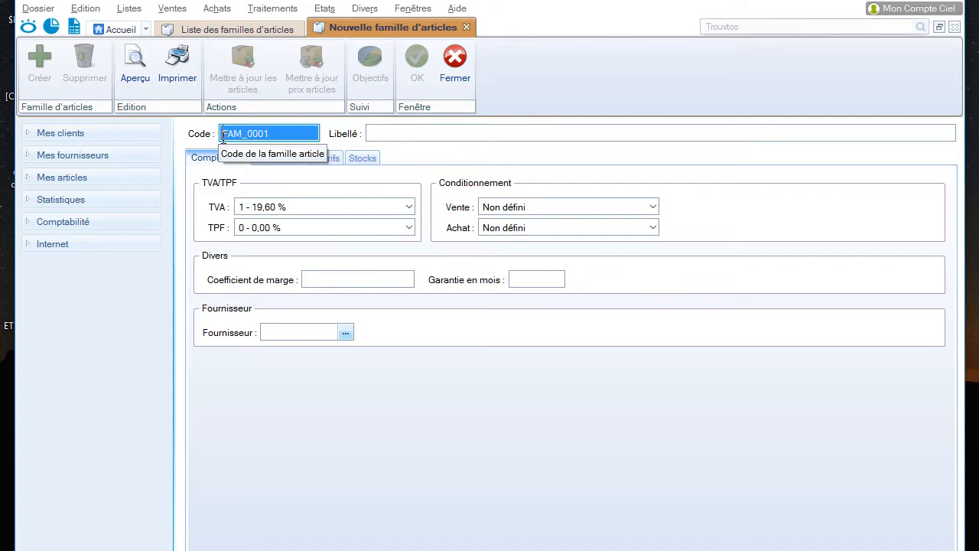
pyautogui.write('MATINF')
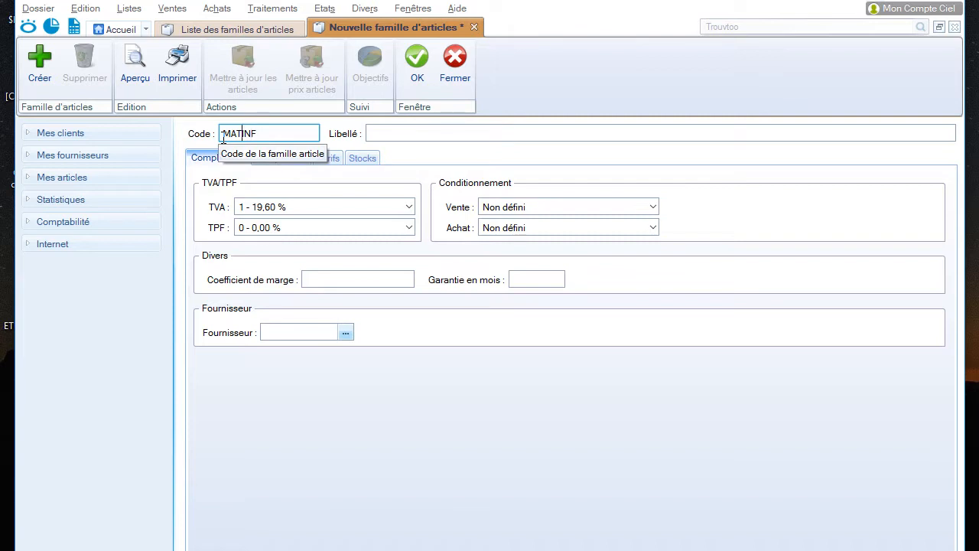
pyautogui.write('_')
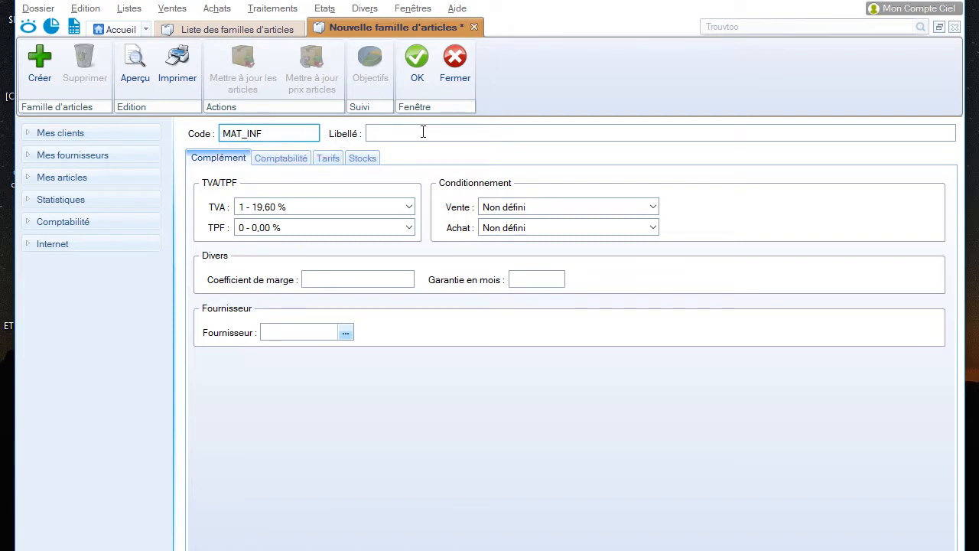
# Enter MATIERIEL INFORMATIQUE as the label of the MAT_INF family
pyautogui.click(423, 132)
pyautogui.write('MAT')
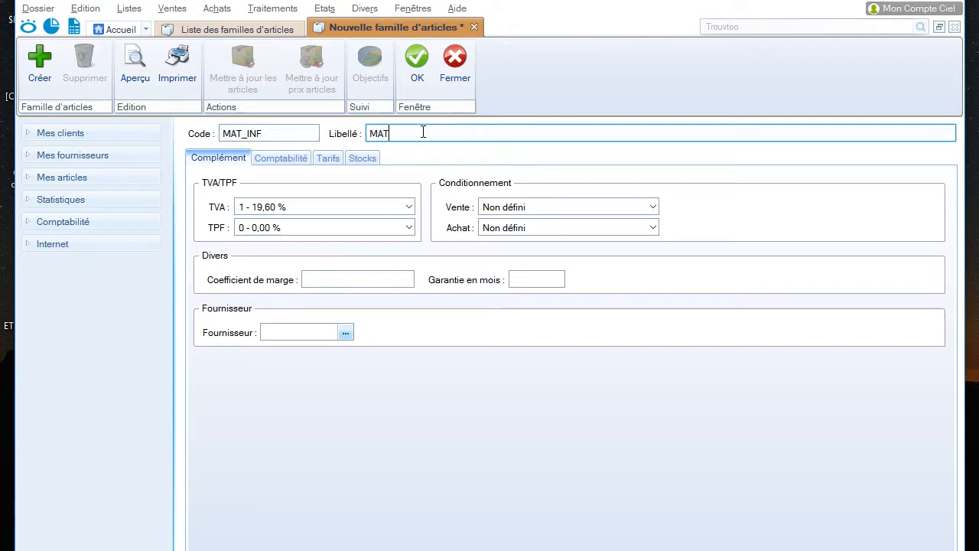
pyautogui.write('IERIEL')
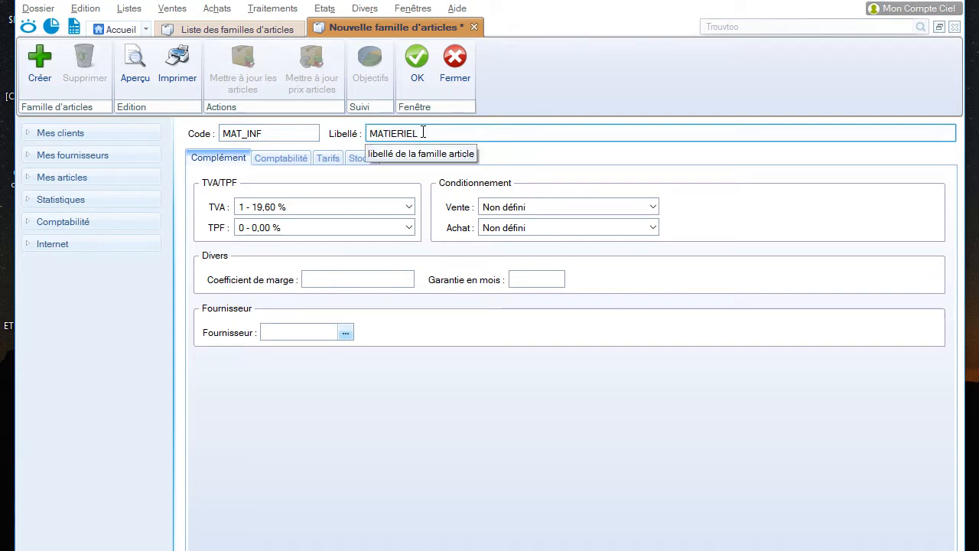
pyautogui.write(' INFOR')
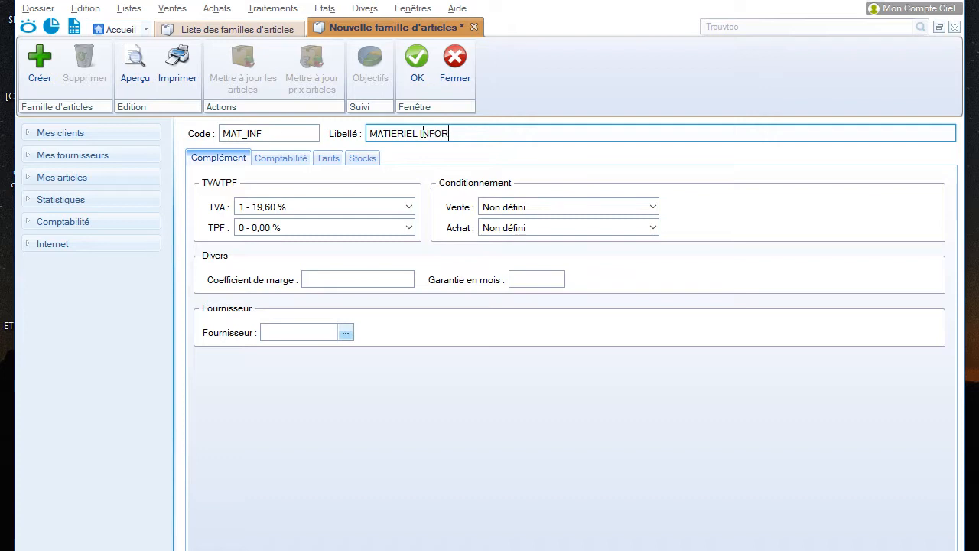
pyautogui.write('MATIQUE')
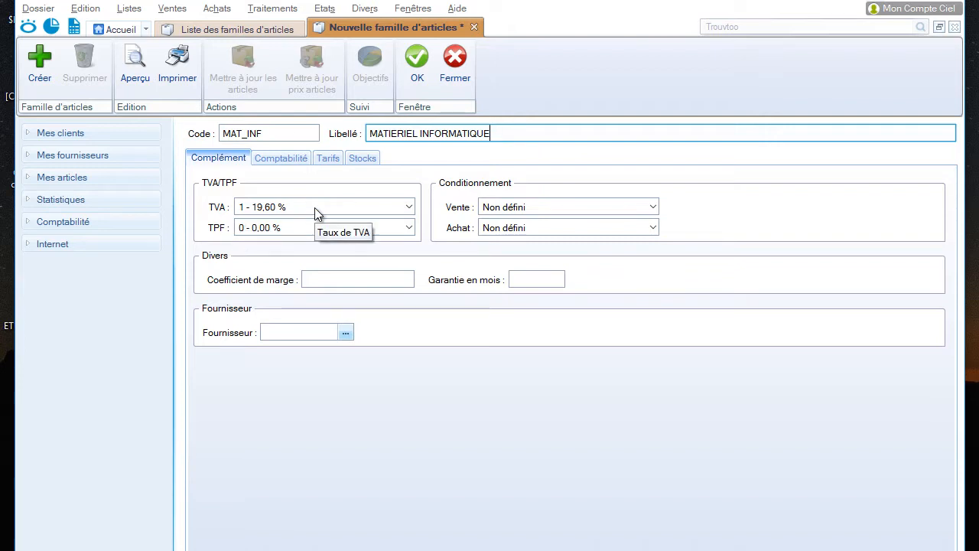
# Set the TVA of the MAT_INF family to 0 - Exonéré and save the family
pyautogui.click(404, 206)
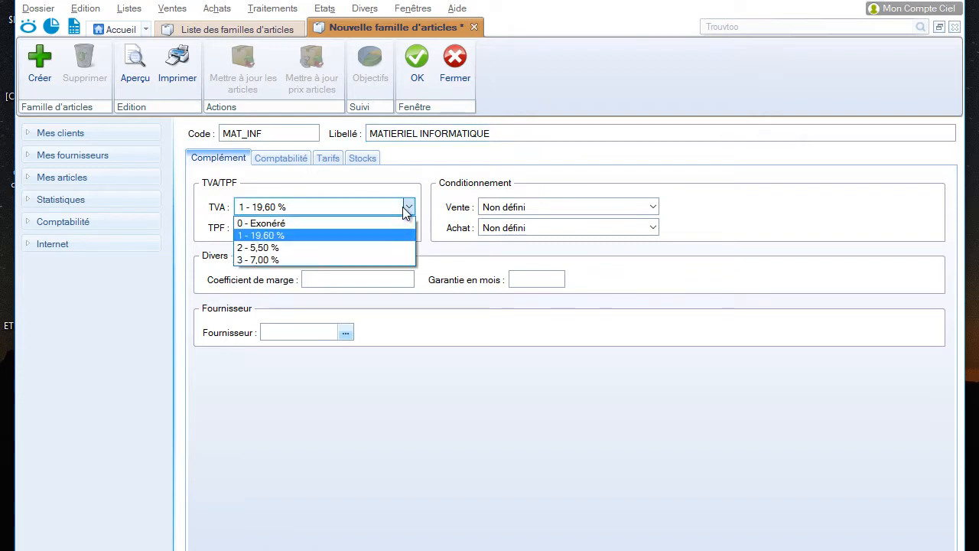
pyautogui.click(374, 223)
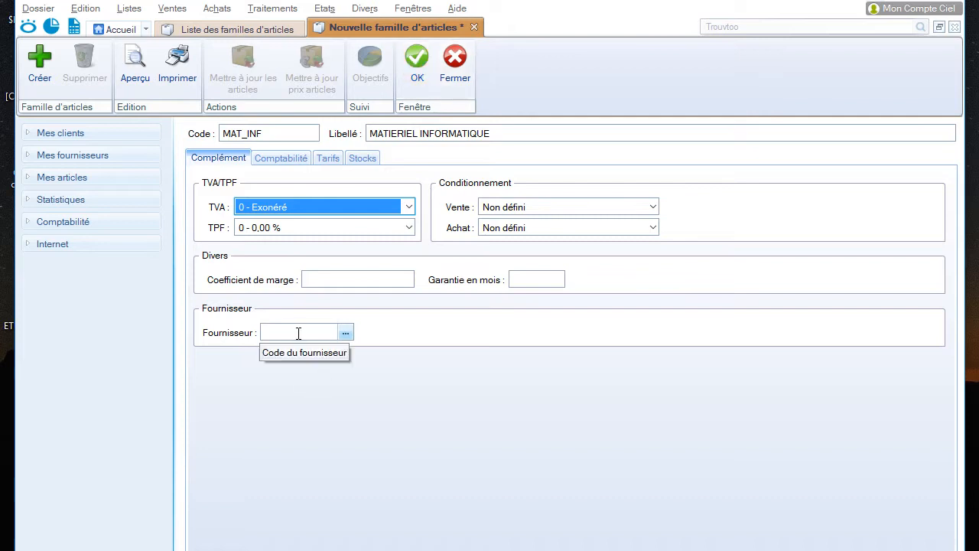
pyautogui.click(418, 62)
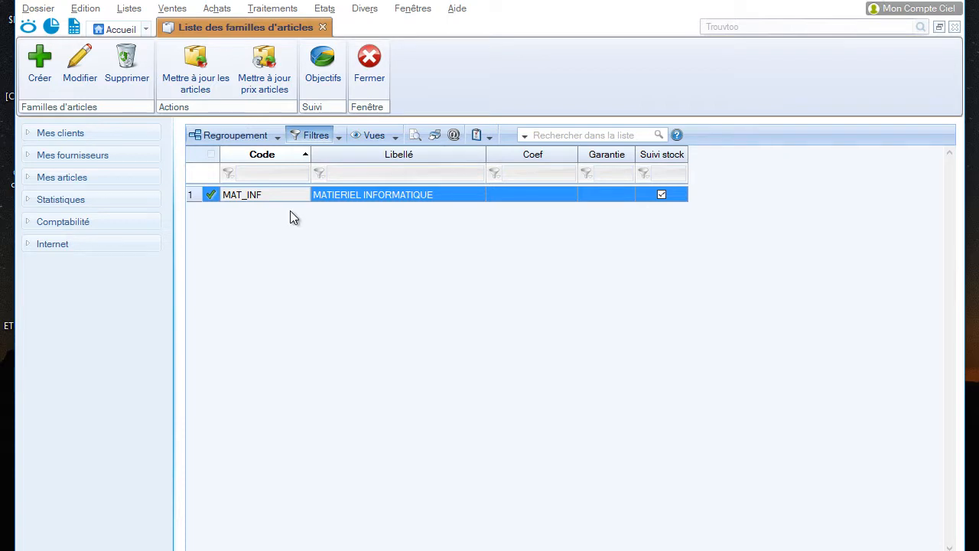
# Start another article family with FOURNITURE as both its code and its label
pyautogui.click(39, 65)
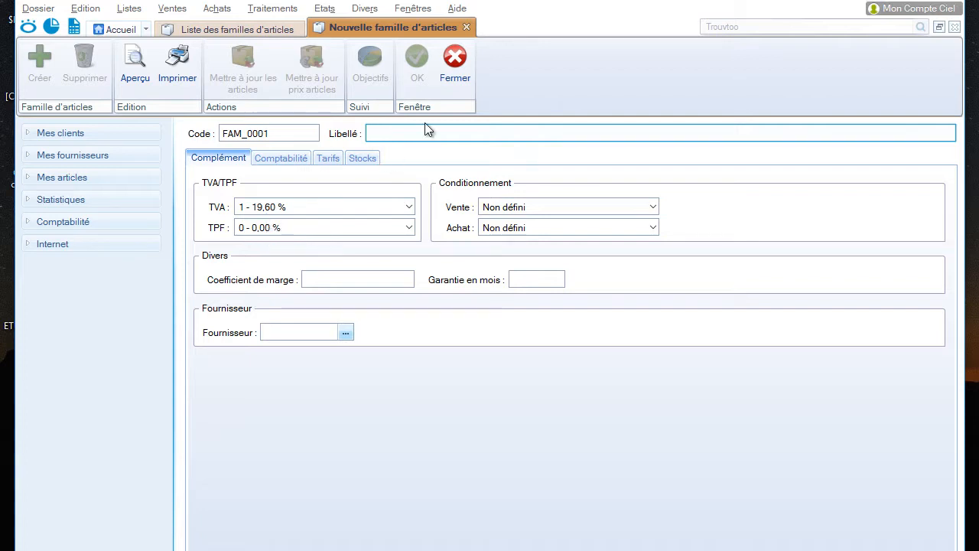
pyautogui.moveTo(312, 133); pyautogui.dragTo(202, 133)
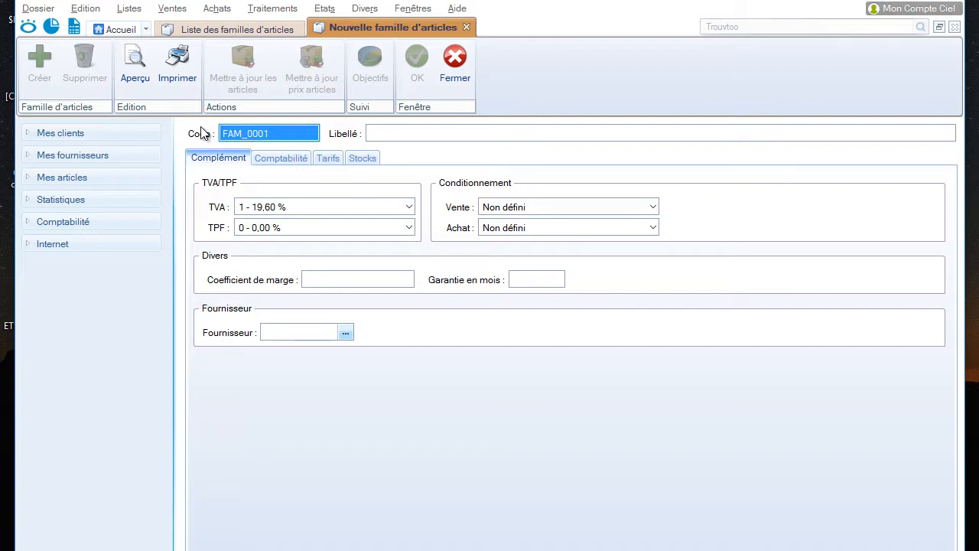
pyautogui.write('FOURNITUR')
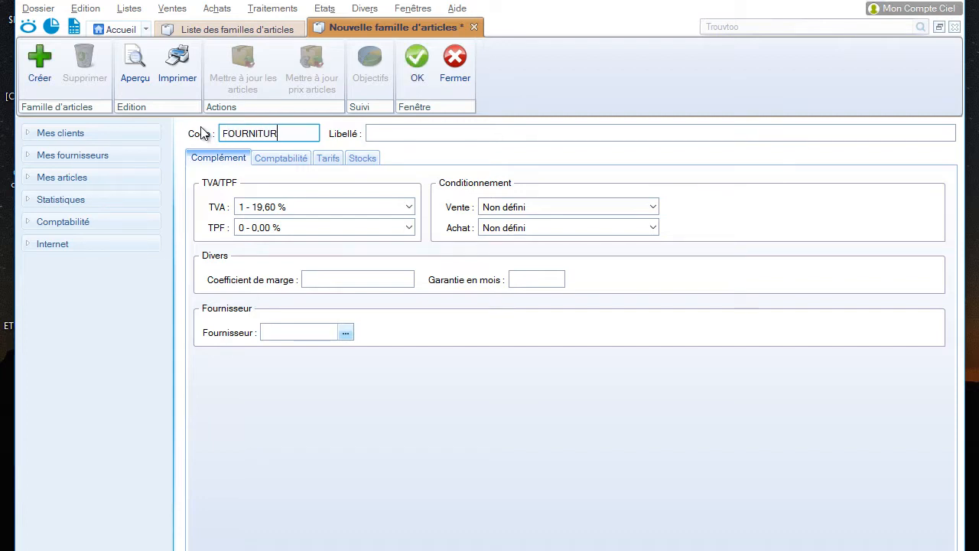
pyautogui.write('E')
pyautogui.press('Tab')
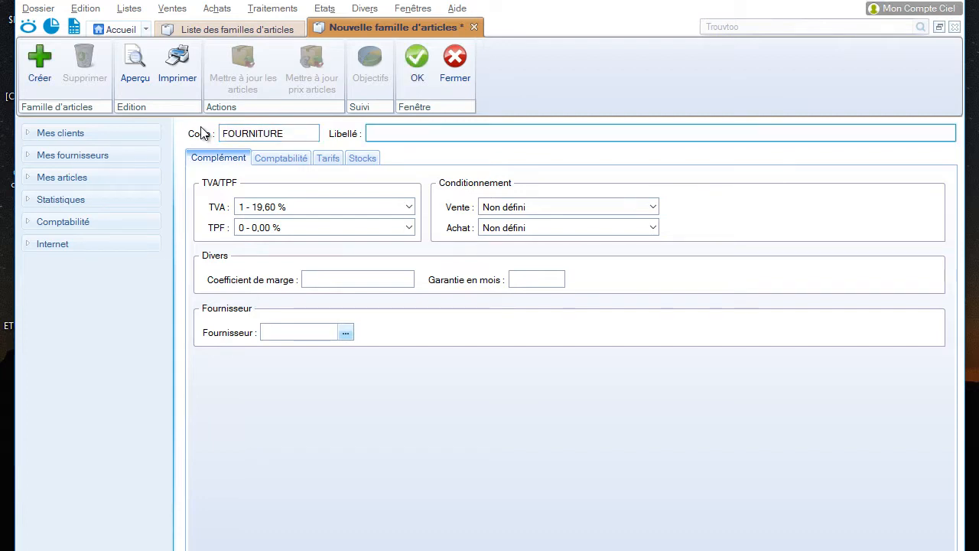
pyautogui.write('FOURNITURE')
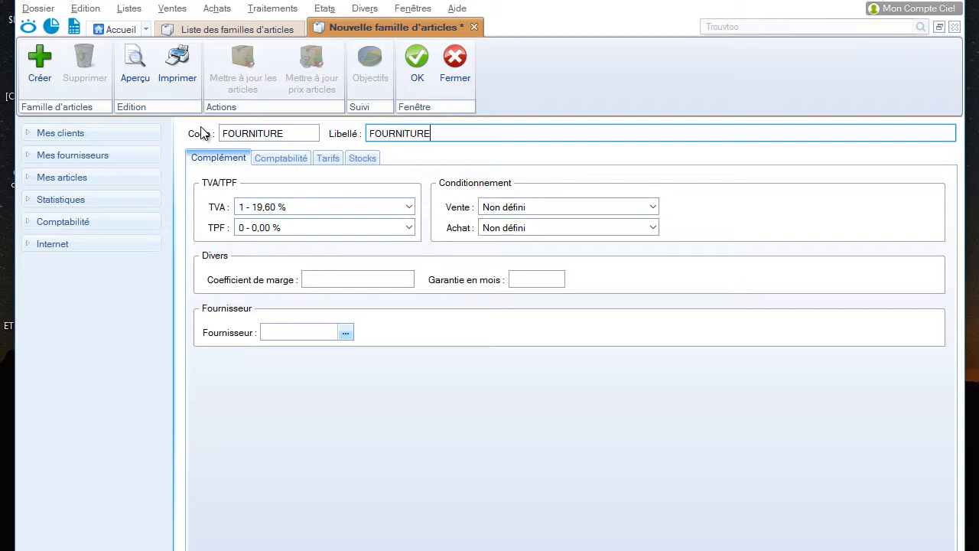
# Set the TVA of the FOURNITURE family to 0 - Exonéré, save it and close the family list
pyautogui.click(258, 207)
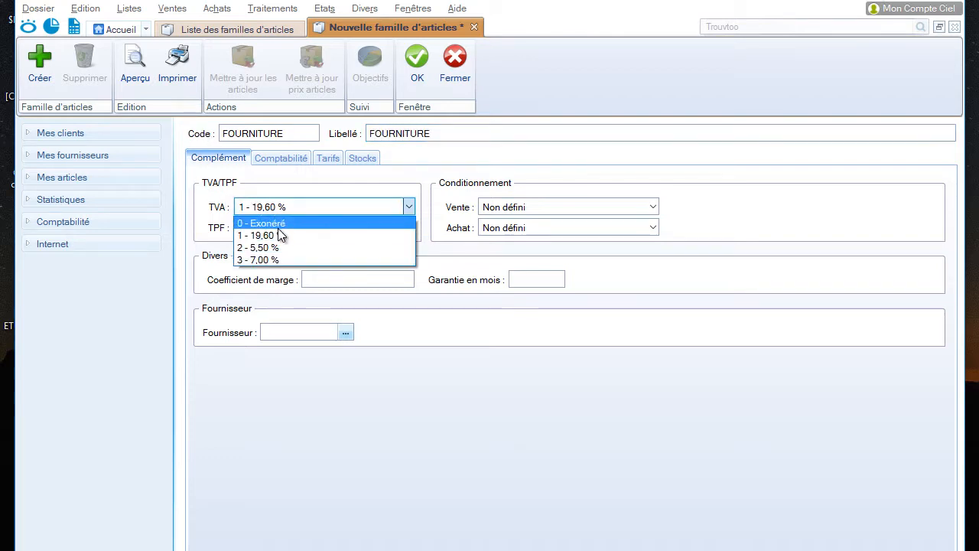
pyautogui.click(280, 223)
pyautogui.click(414, 76)
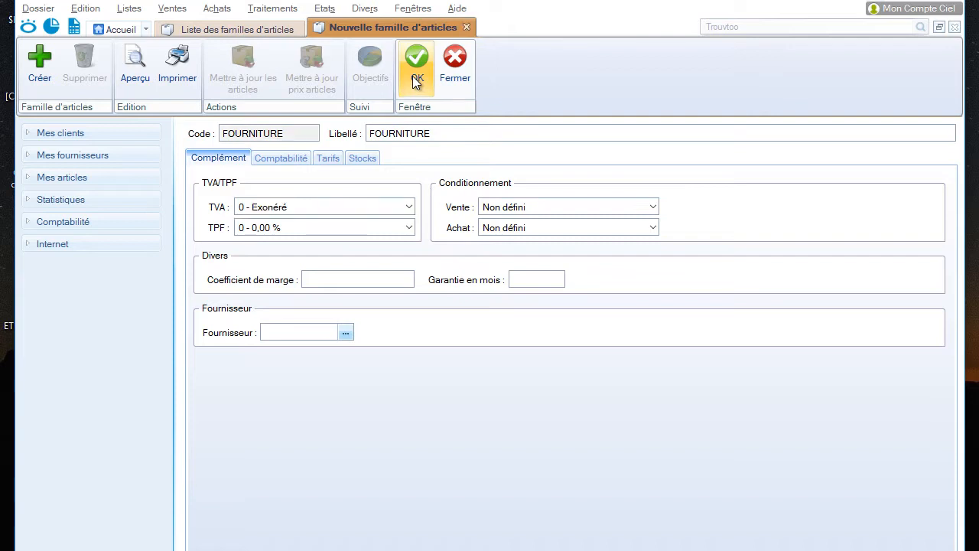
pyautogui.click(369, 65)
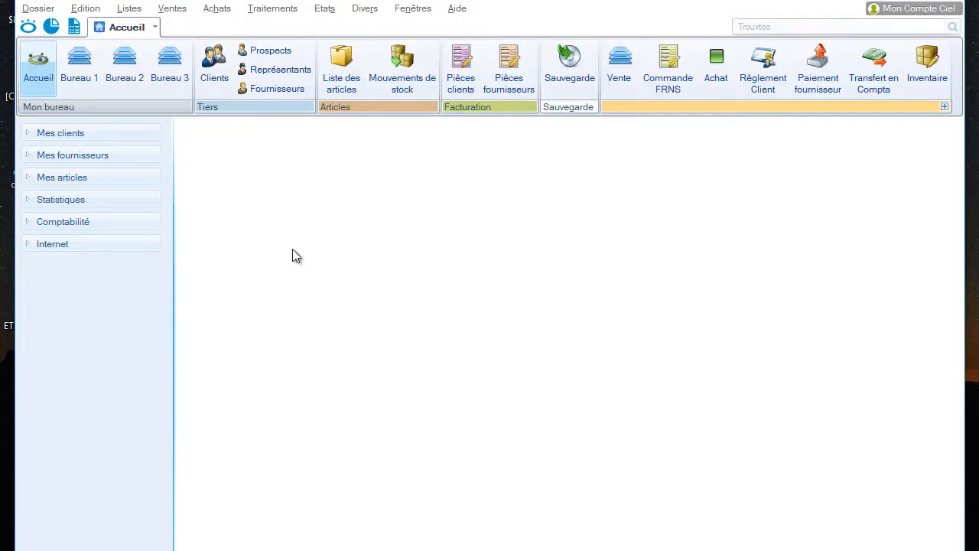
# Create a new article in the article list with code MACBOOKPRO13 and label MAC BOOK PRO 13"
pyautogui.click(340, 66)
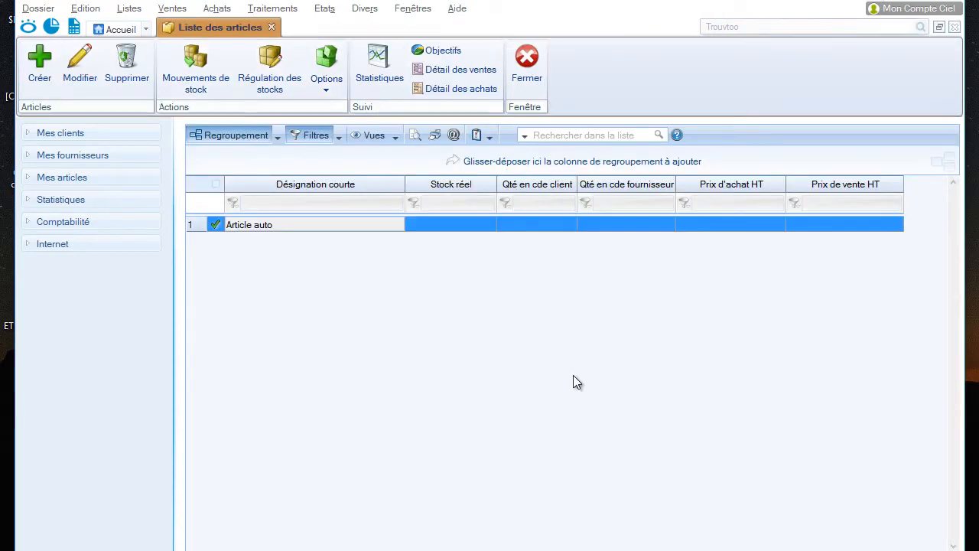
pyautogui.click(39, 64)
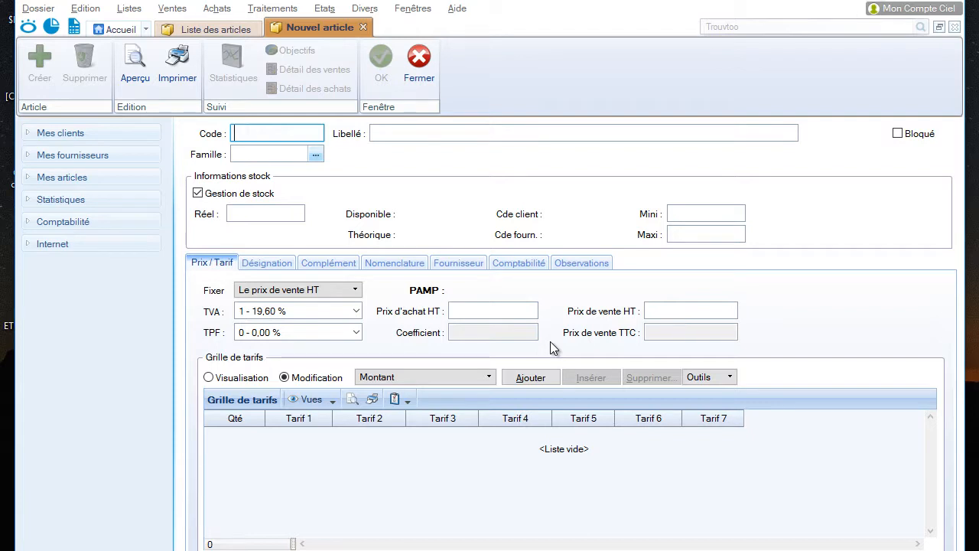
pyautogui.write('MACBOOK')
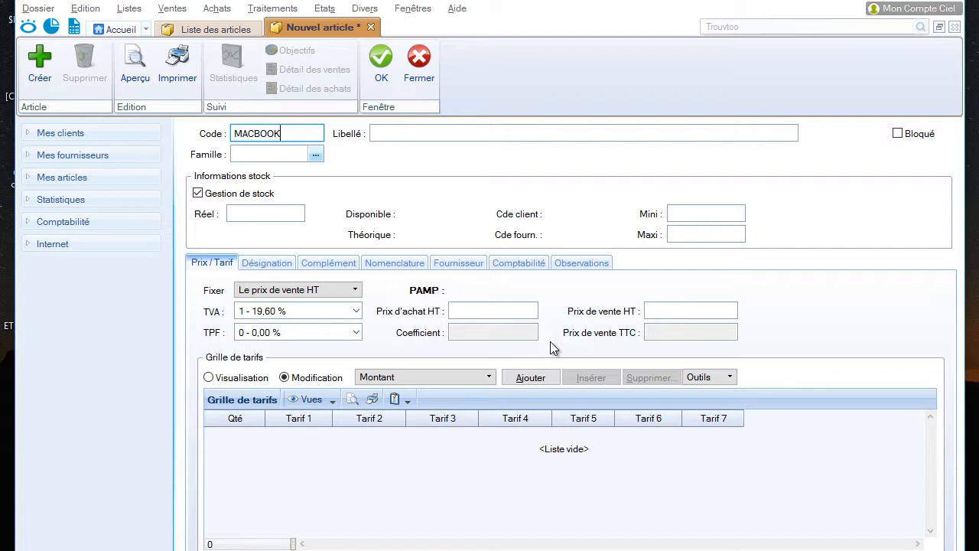
pyautogui.write('PRO13')
pyautogui.press('Tab')
pyautogui.write('M')
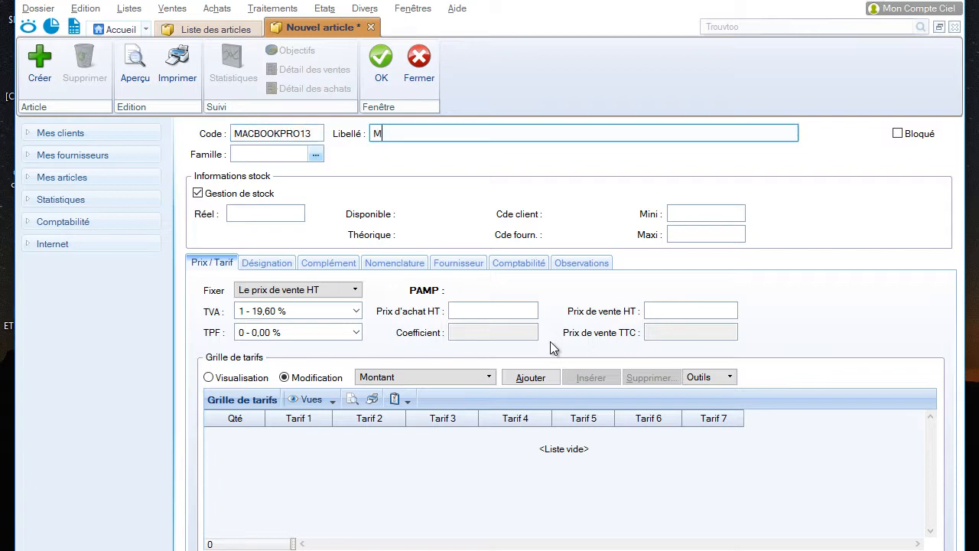
pyautogui.write('AC BOOK PRO 13"')
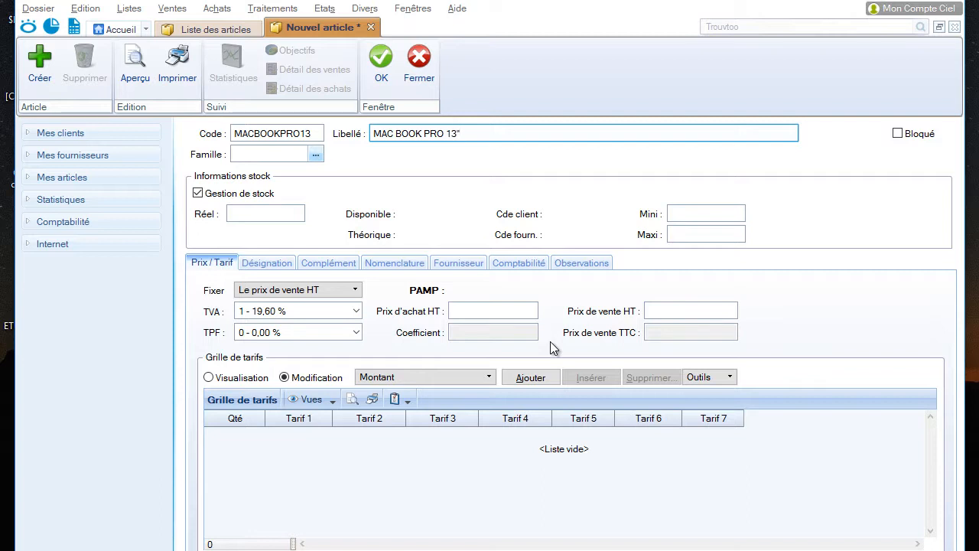
# Assign the MAC BOOK PRO 13" article to the MAT_INF family and adopt that family's parameters
pyautogui.click(289, 156)
pyautogui.write('MAT_INF')
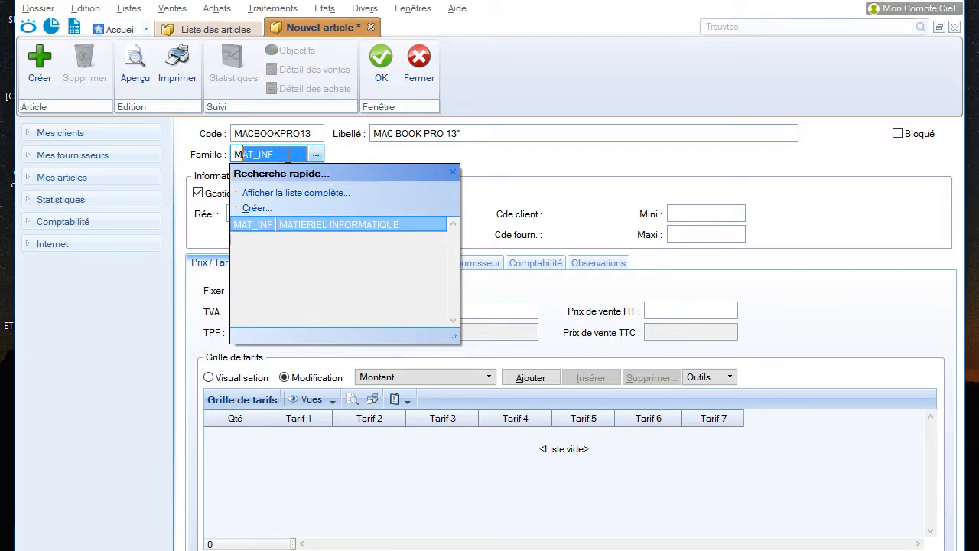
pyautogui.click(255, 226)
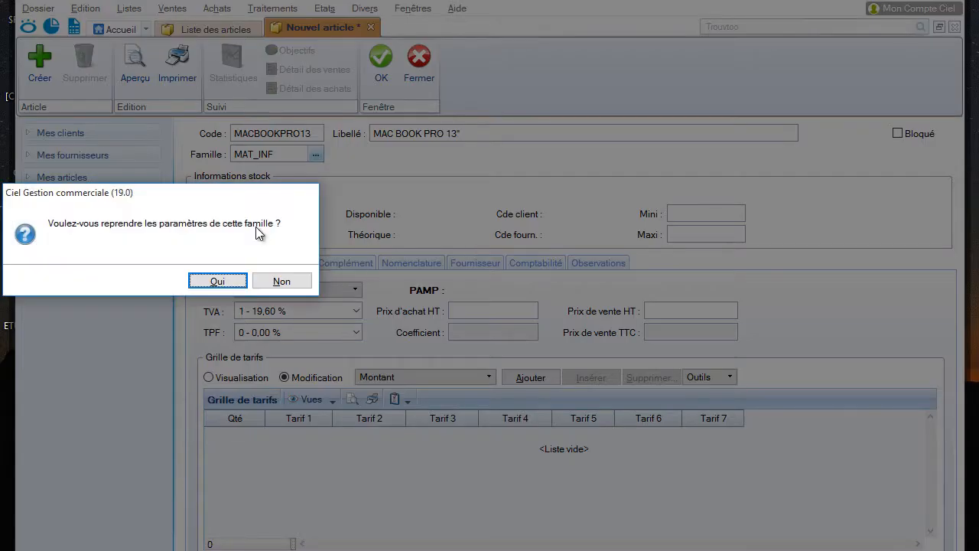
pyautogui.click(211, 285)
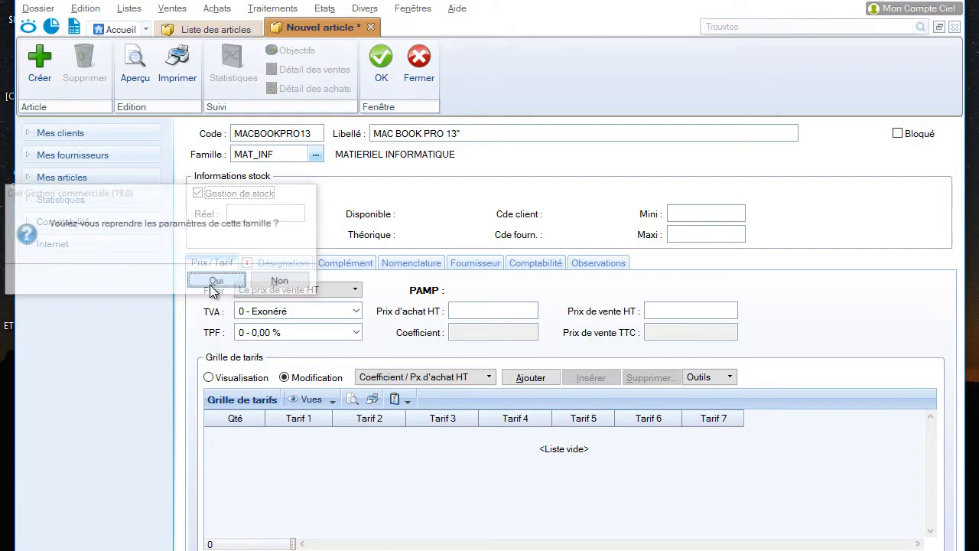
# Set the article's purchase price excluding tax to 700 000 and its sale price excluding tax to 830 000
pyautogui.click(518, 314)
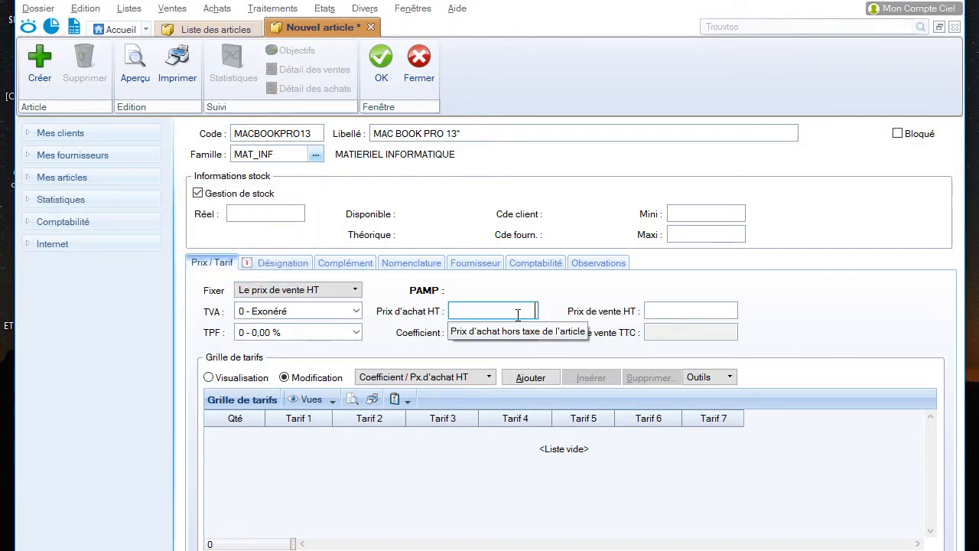
pyautogui.write('700 0')
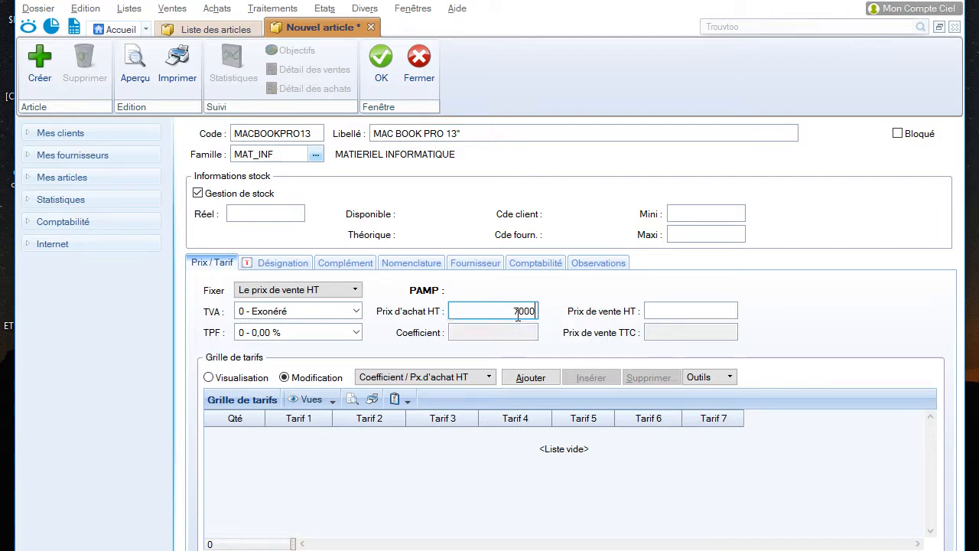
pyautogui.write('00')
pyautogui.press('Tab')
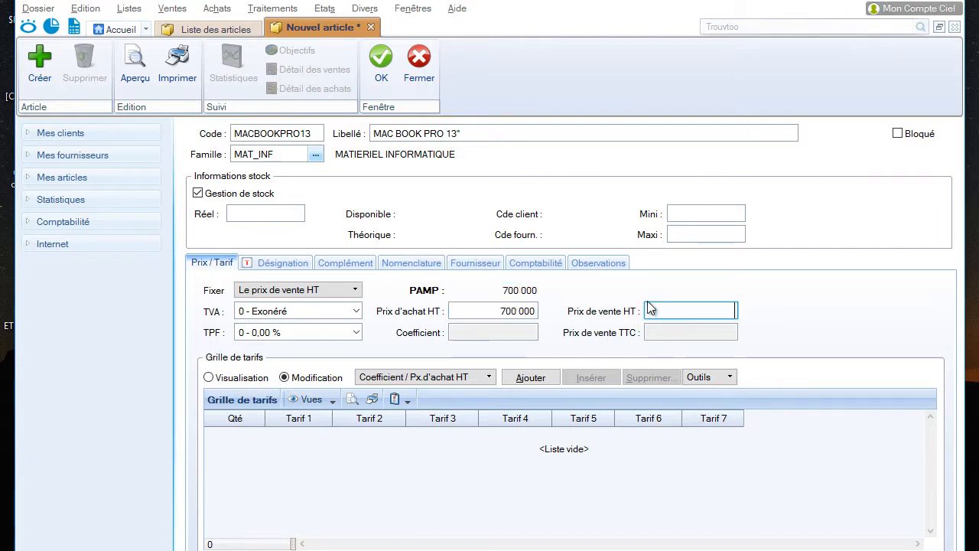
pyautogui.write('830000')
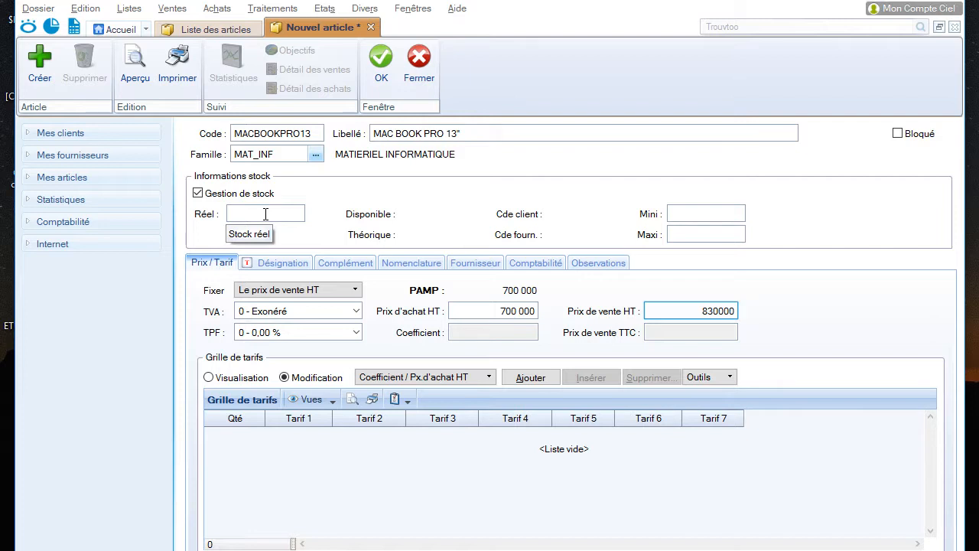
# Set the article's minimum stock alert to 5 and save the article
pyautogui.click(711, 212)
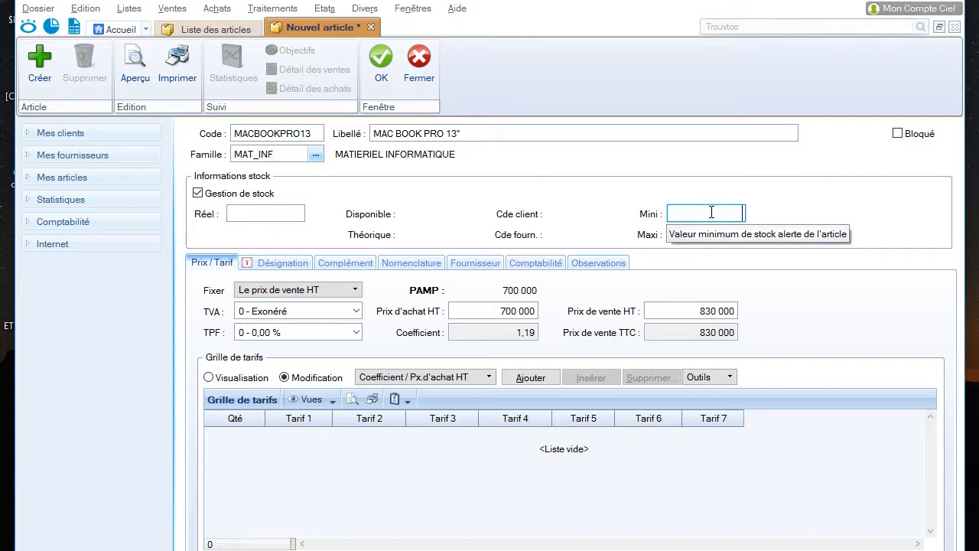
pyautogui.write('5')
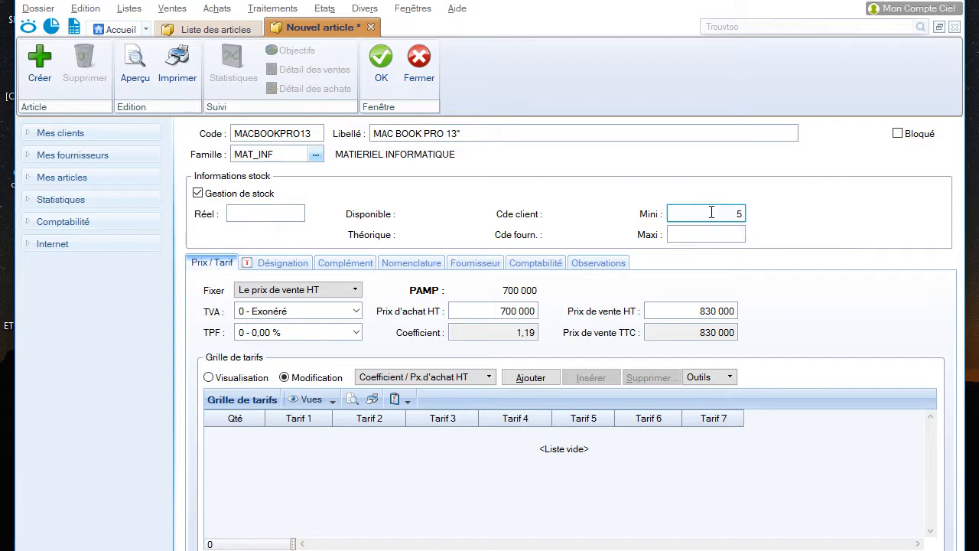
pyautogui.click(384, 85)
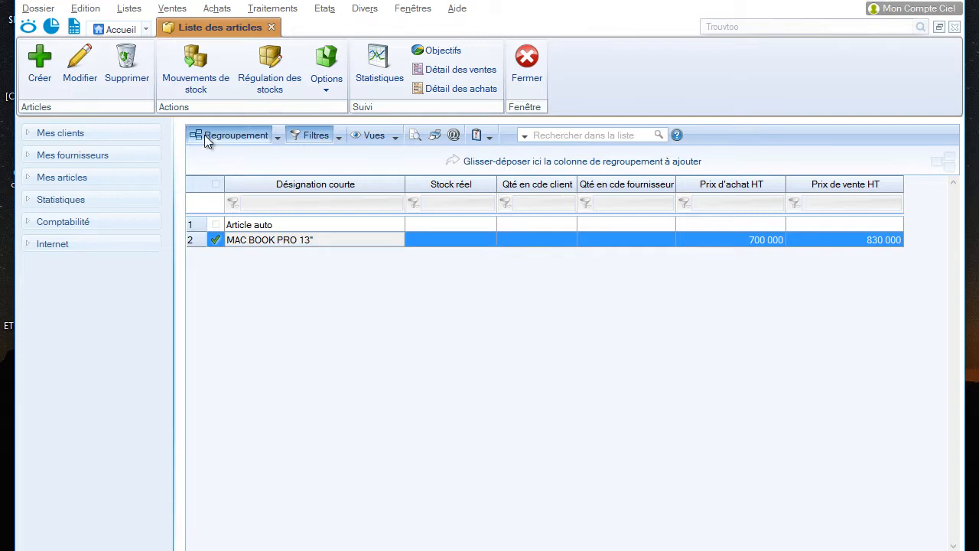
# Create another article with code CLEUSB8G and label CLE USB 8GO
pyautogui.click(39, 55)
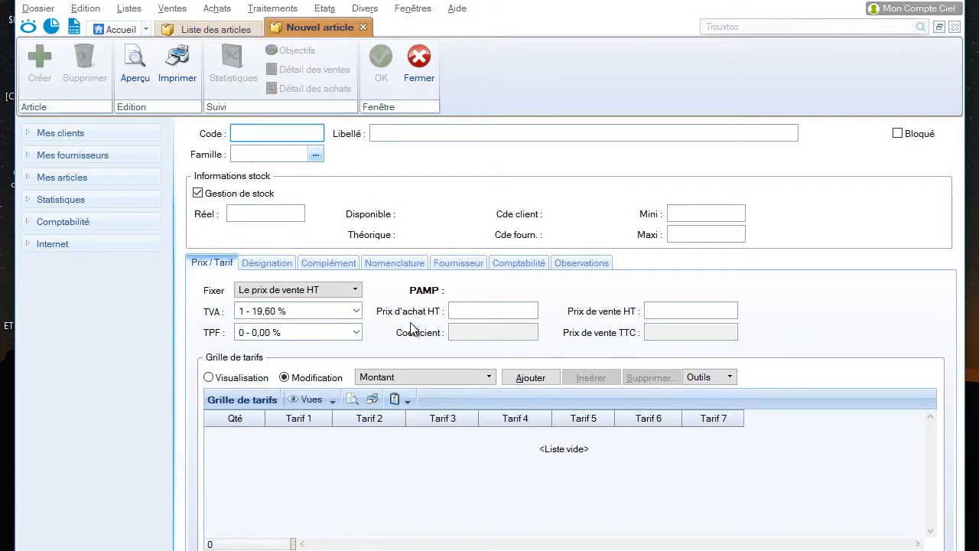
pyautogui.write('CLUS')
pyautogui.press('BackSpace')
pyautogui.press('BackSpace')
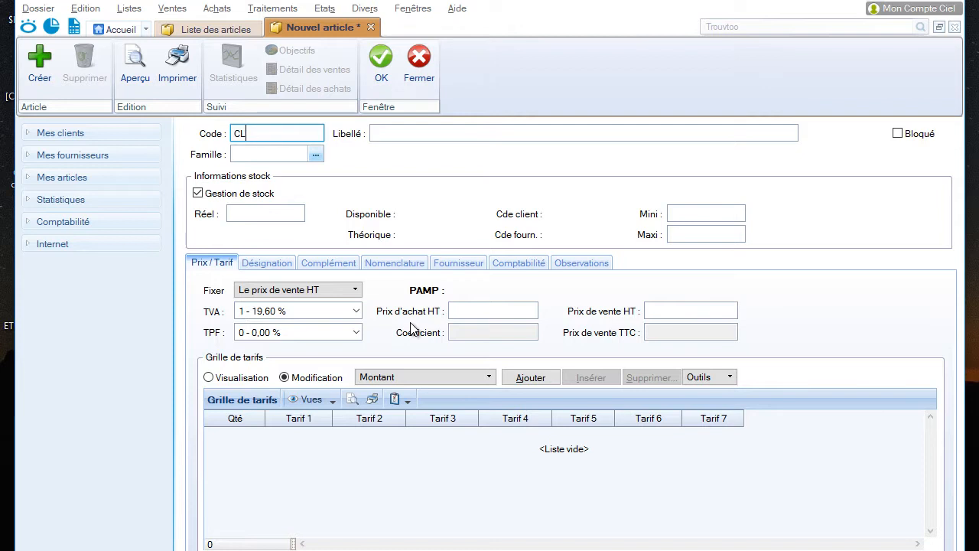
pyautogui.write('EUSB8G')
pyautogui.press('Tab')
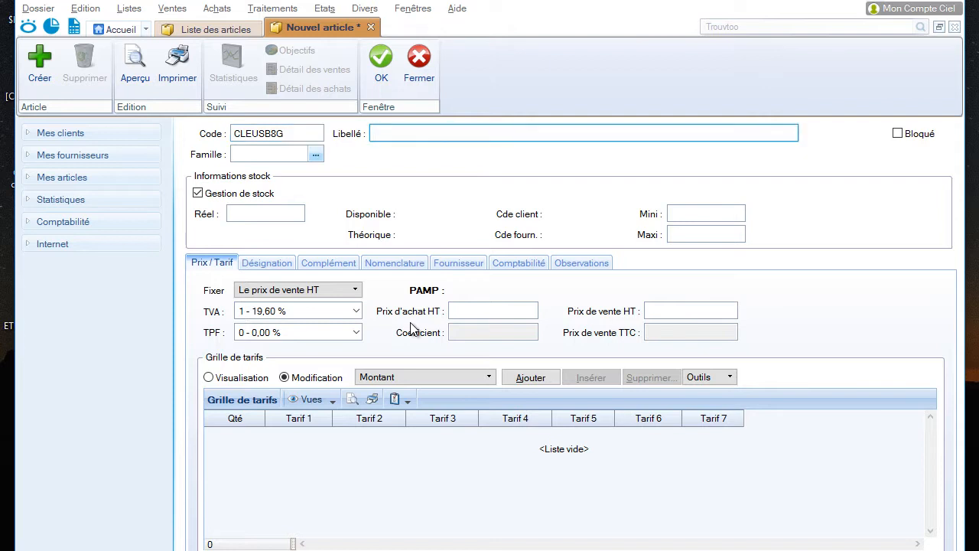
pyautogui.write('CLE USB 8GO')
# From the article's family lookup, create a new article family with code ACCESSOIRES and label ACCESOIRES
pyautogui.click(287, 153)
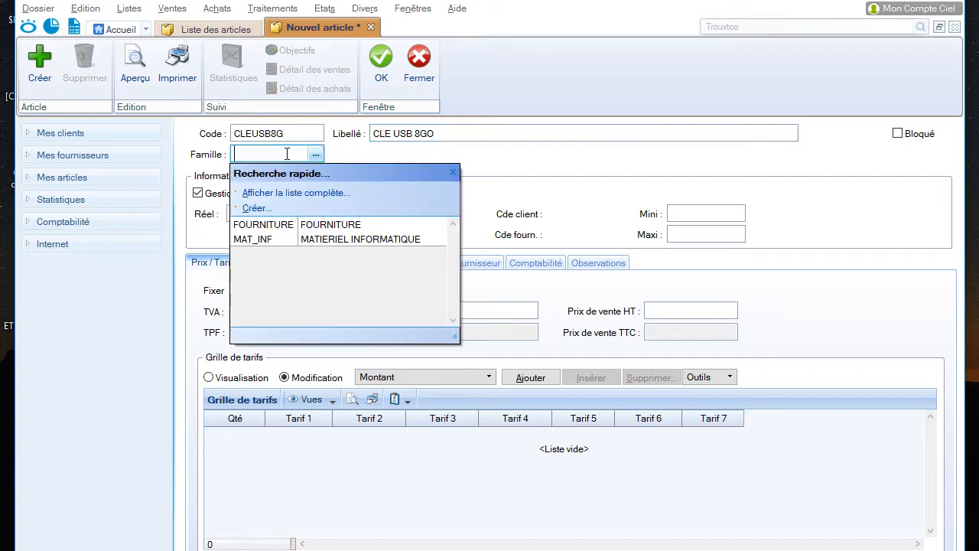
pyautogui.write('MAT_INF')
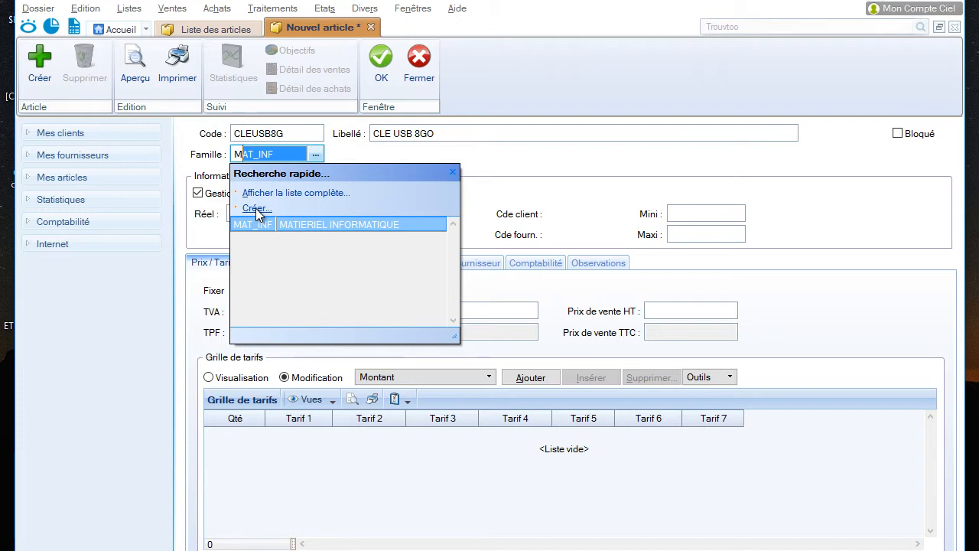
pyautogui.click(255, 211)
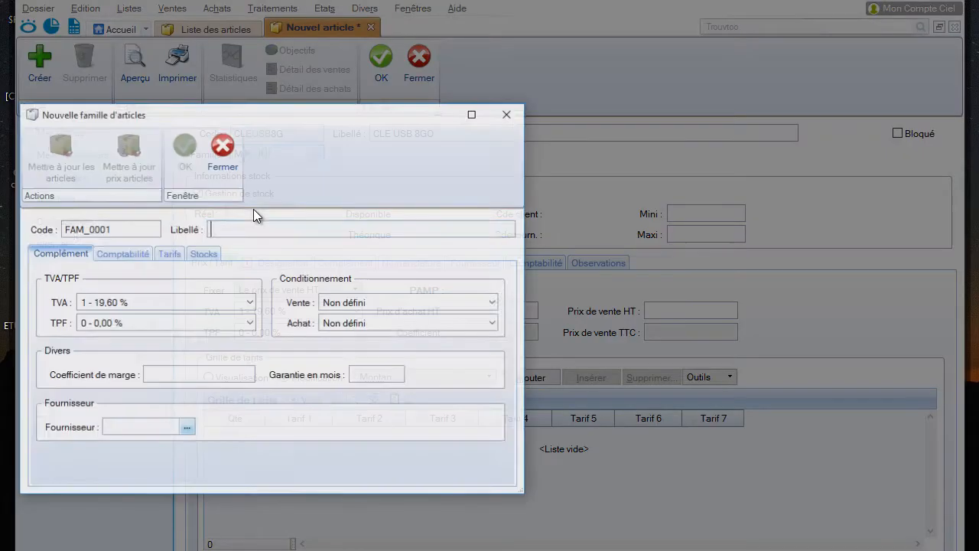
pyautogui.doubleClick(123, 227)
pyautogui.write('ACCES')
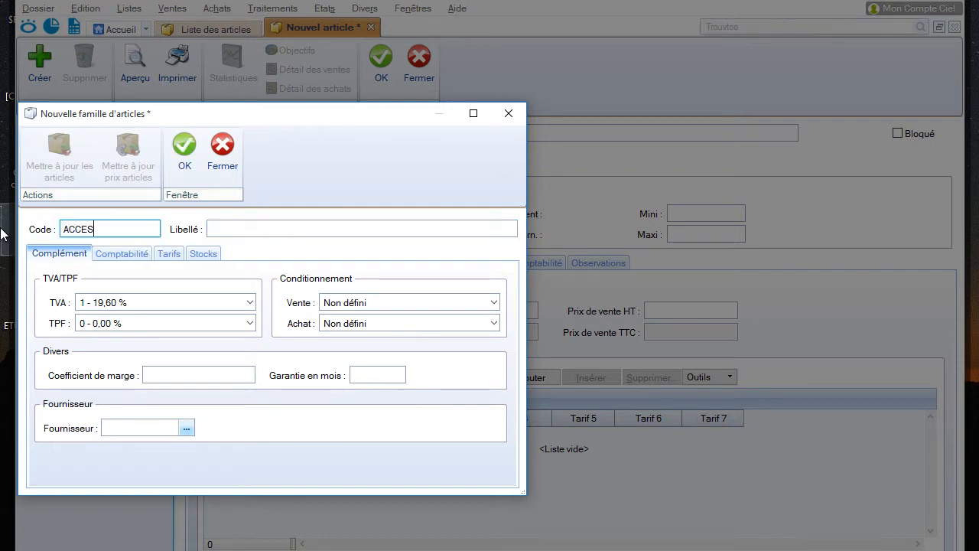
pyautogui.write('SOIRES')
pyautogui.press('Tab')
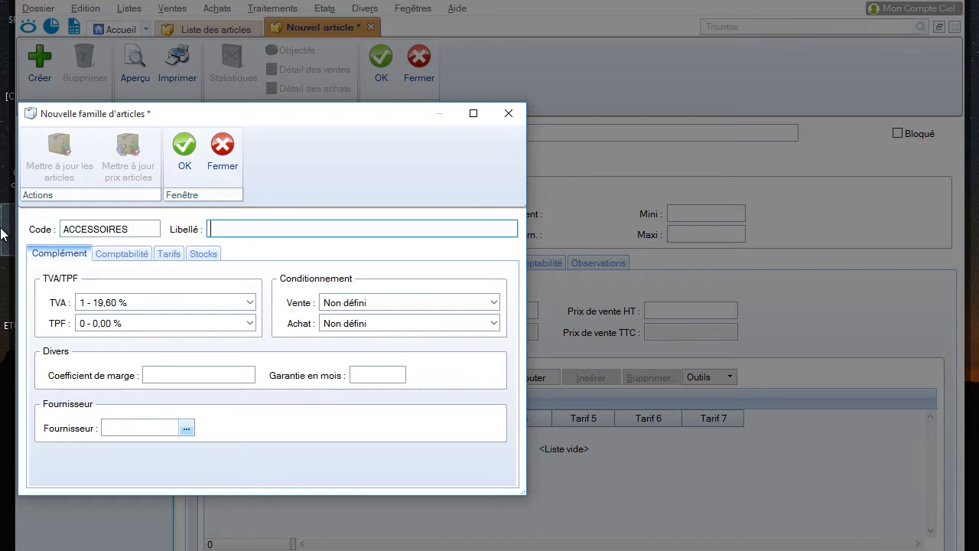
pyautogui.write('ACCESOIRE')
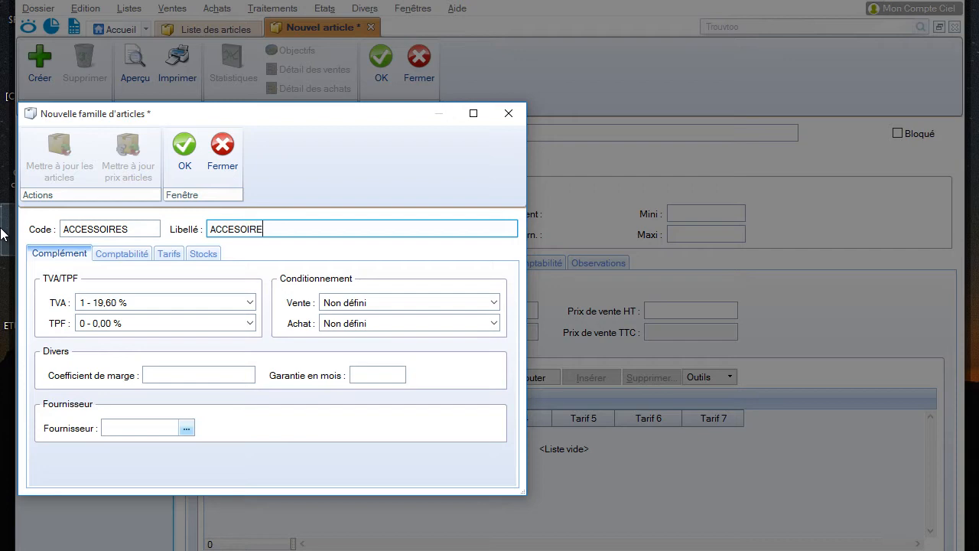
pyautogui.write('S')
# Set the new family's TVA to 0 - Exonéré, save it and adopt its parameters for the CLE USB 8GO article
pyautogui.click(132, 307)
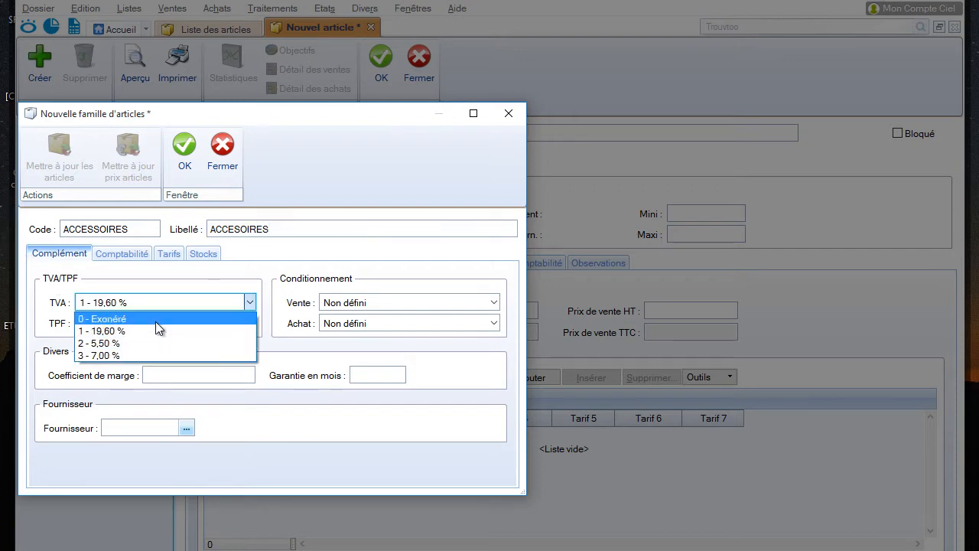
pyautogui.click(156, 320)
pyautogui.click(184, 146)
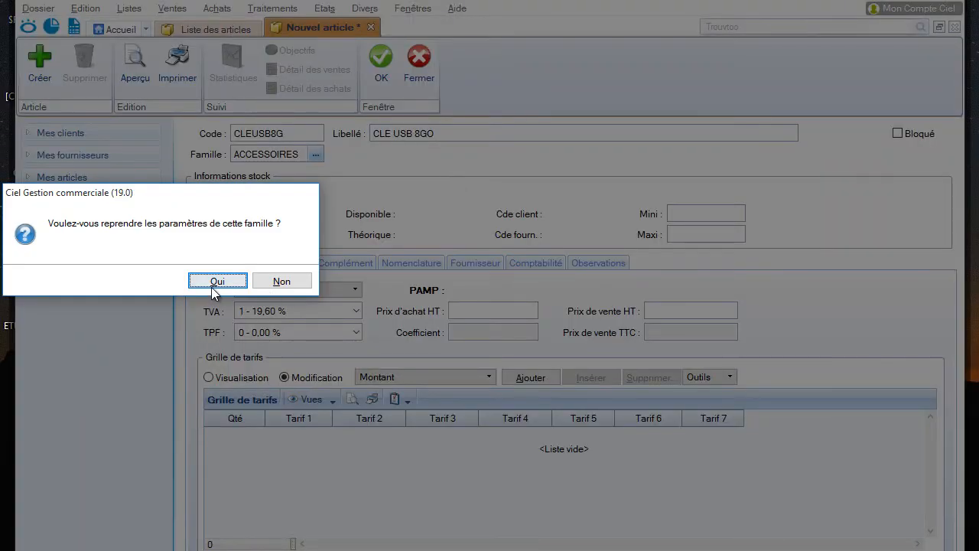
pyautogui.click(217, 280)
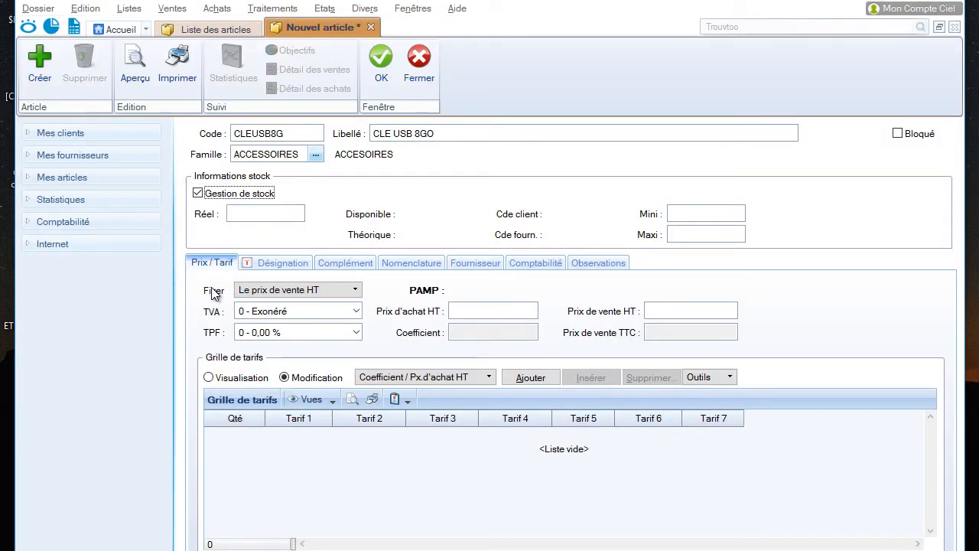
# Set the CLE USB 8GO article's purchase price excluding tax to 4 000 and its sale price excluding tax to 6 000
pyautogui.click(496, 312)
pyautogui.write('4000')
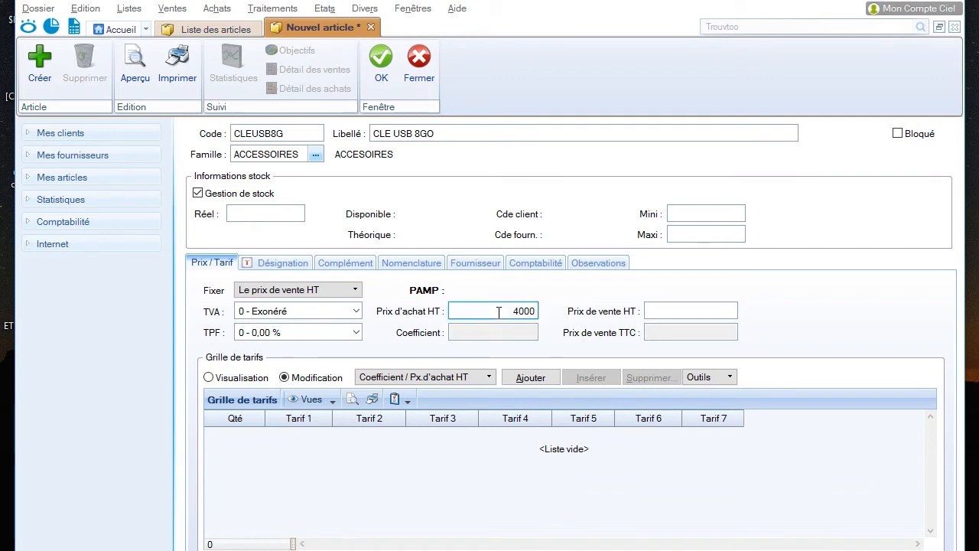
pyautogui.press('Tab')
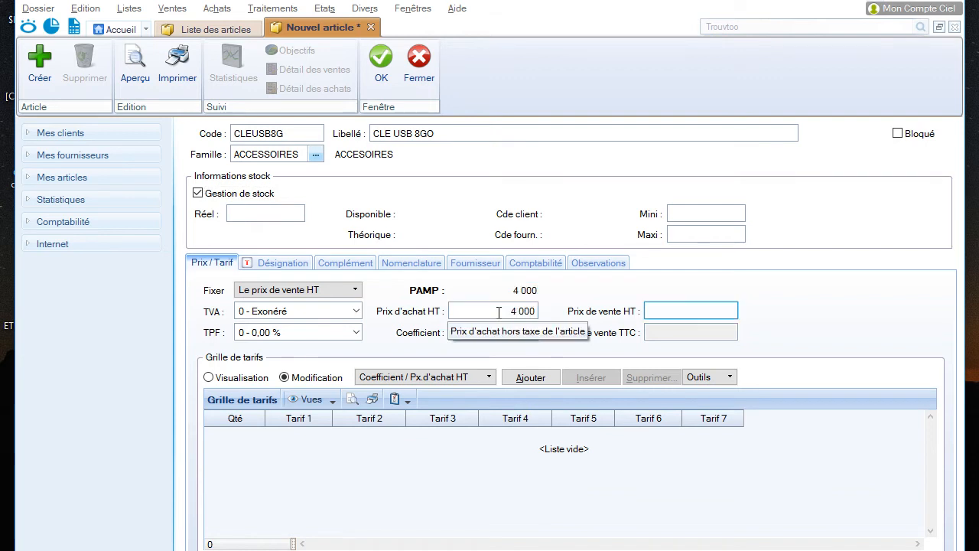
pyautogui.write('6 000')
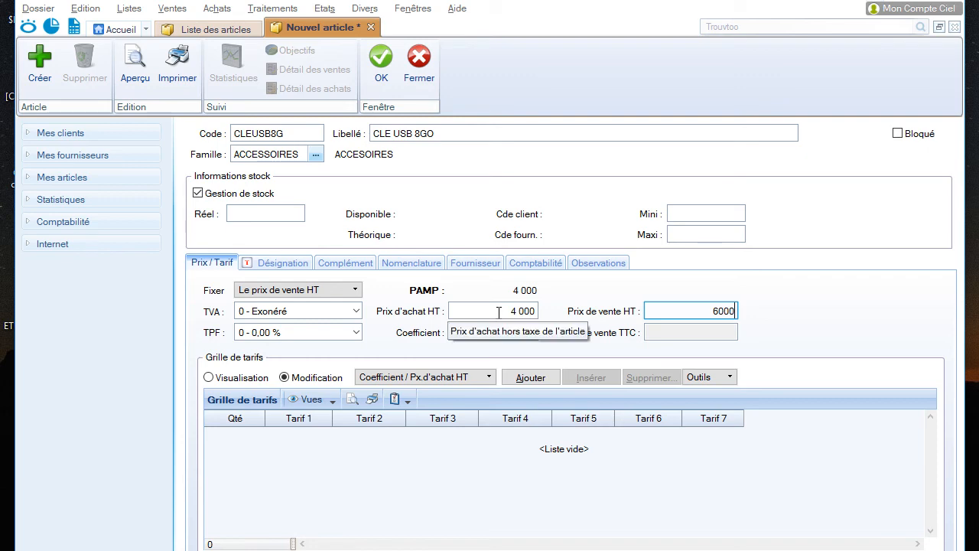
pyautogui.press('Tab')
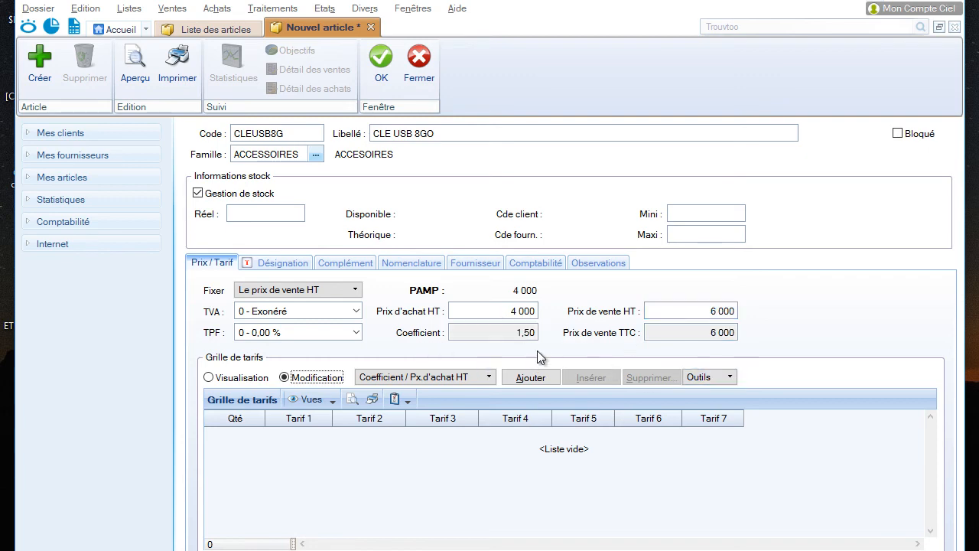